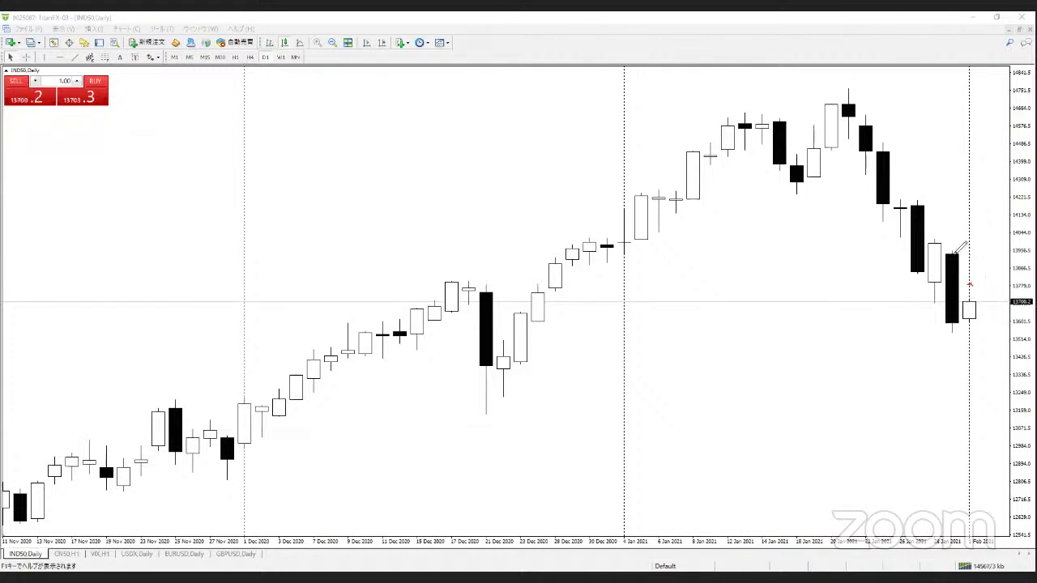
Step: Mark the previous daily candle's high and low in red pen, and draw upward and downward breakout arrows from the current candle
drag(949, 247, 968, 246)
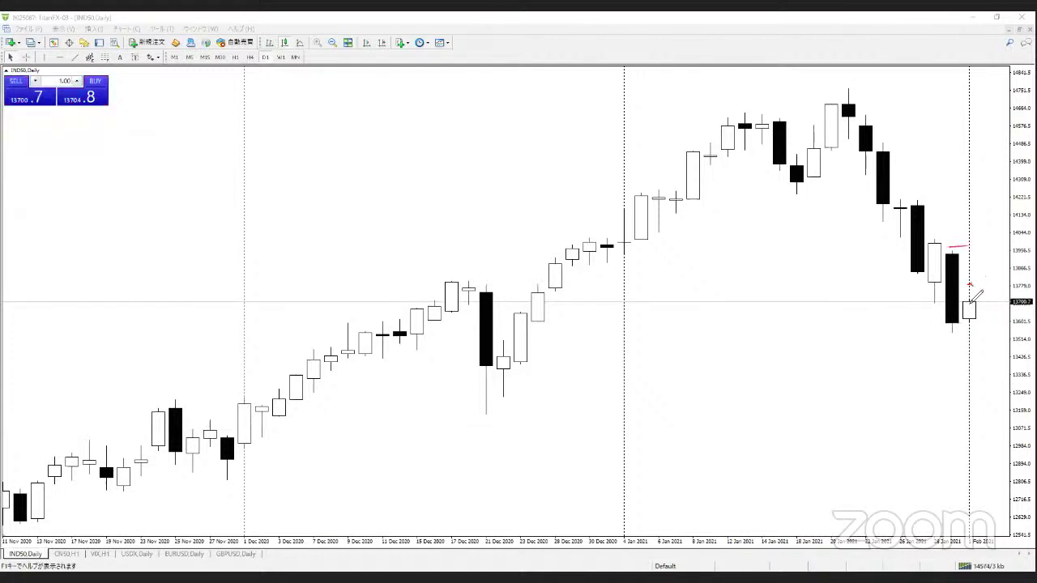
drag(970, 290, 973, 298)
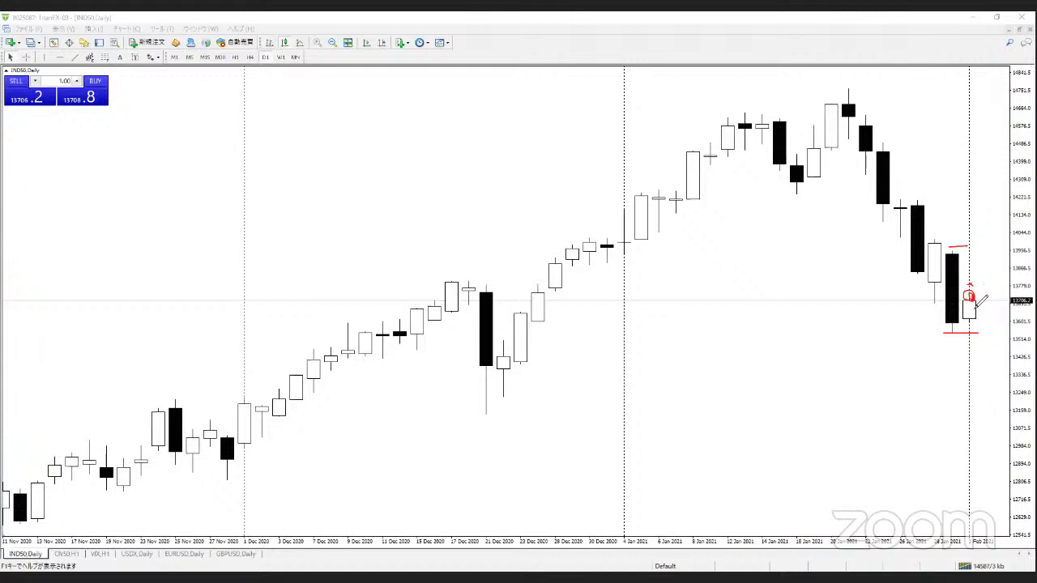
drag(975, 296, 982, 223)
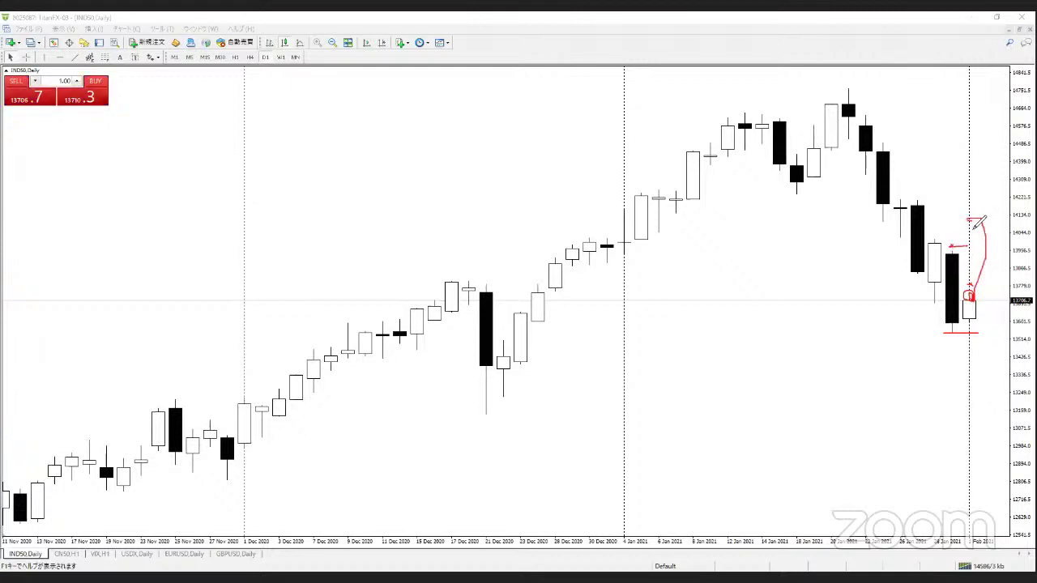
drag(965, 203, 972, 219)
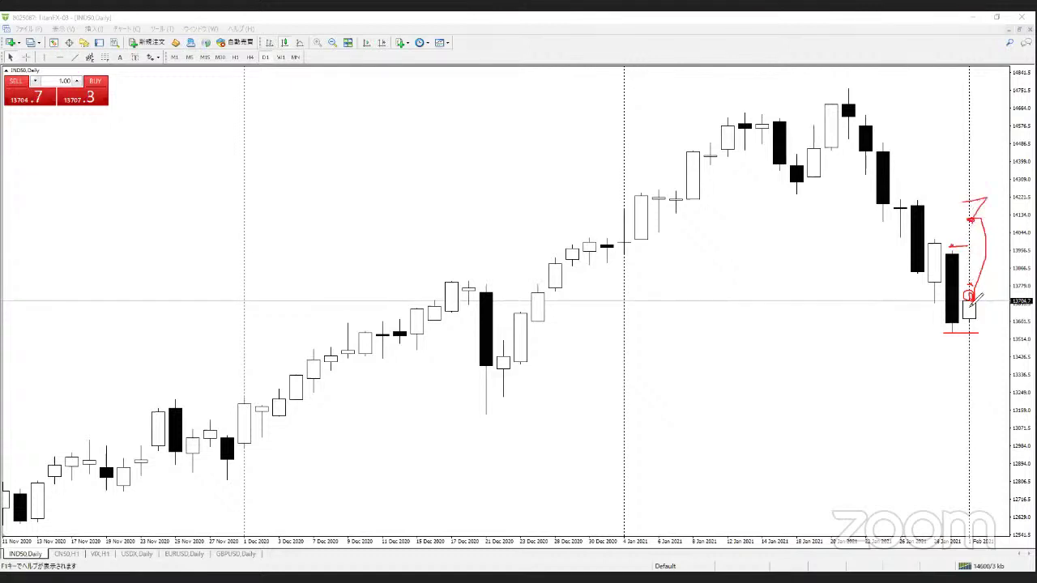
drag(971, 304, 974, 387)
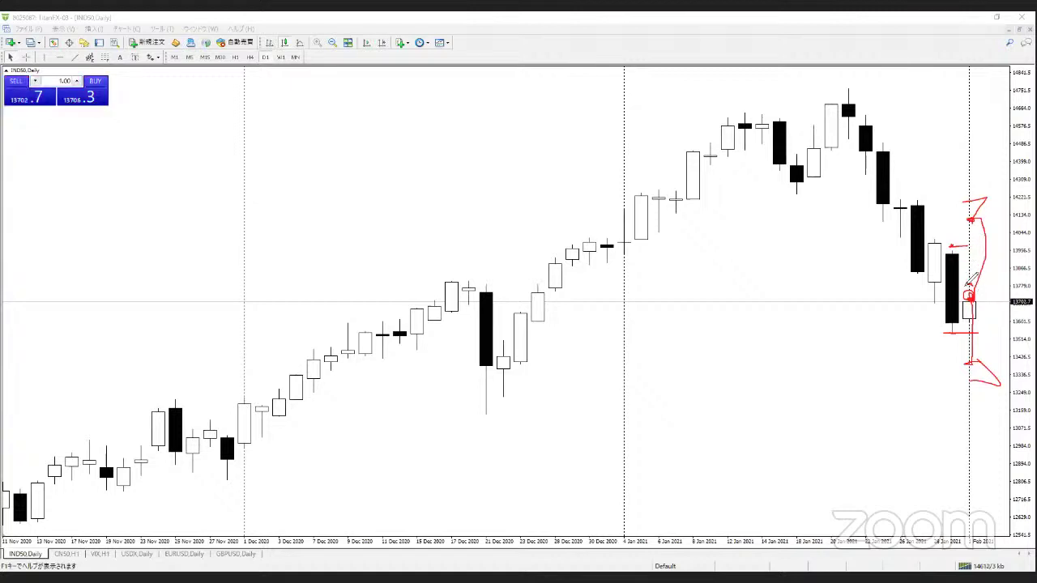
Step: Re-mark the previous daily candle's low and cross out the area around the current candle's price inside that range
drag(941, 337, 962, 333)
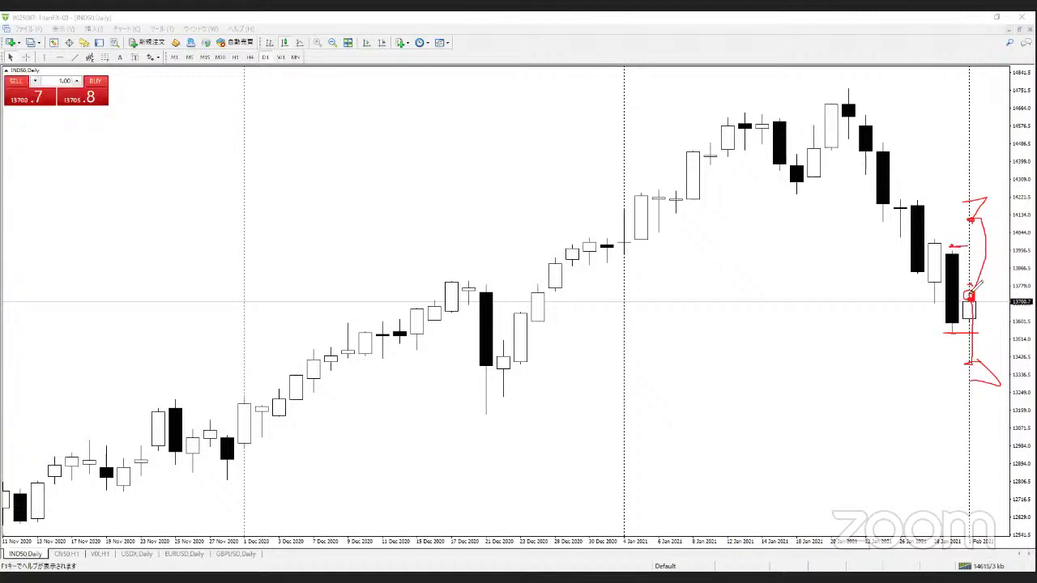
drag(976, 297, 969, 294)
drag(932, 333, 975, 285)
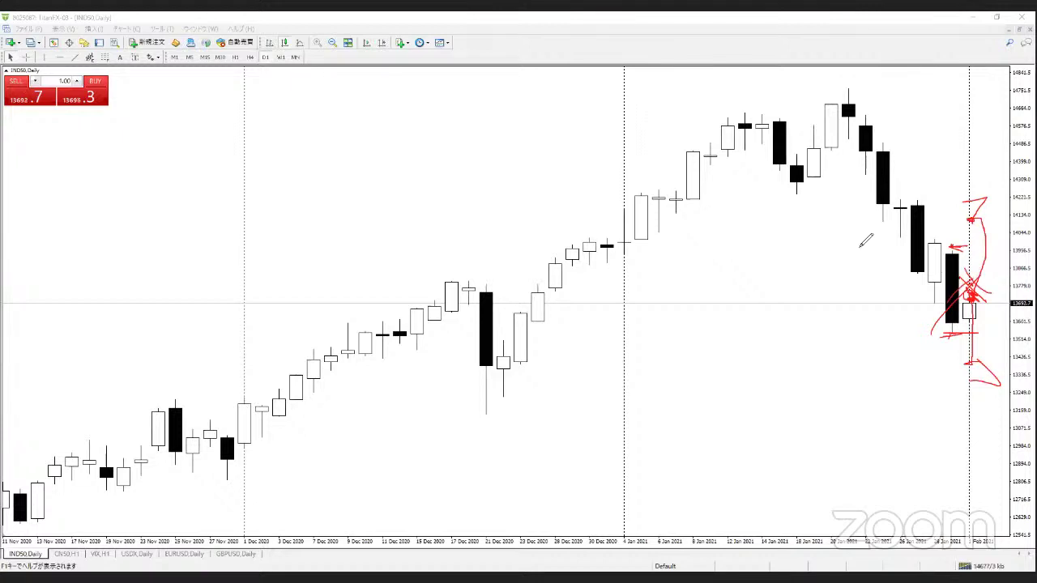
Step: Clear the pen marks and switch the IND50 chart to the H1 timeframe
click(234, 56)
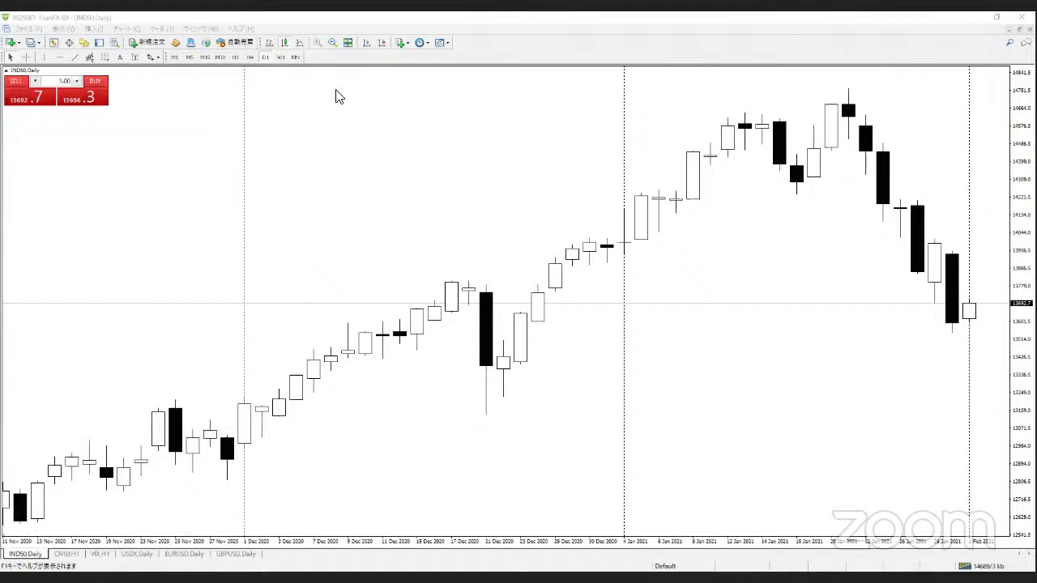
click(238, 57)
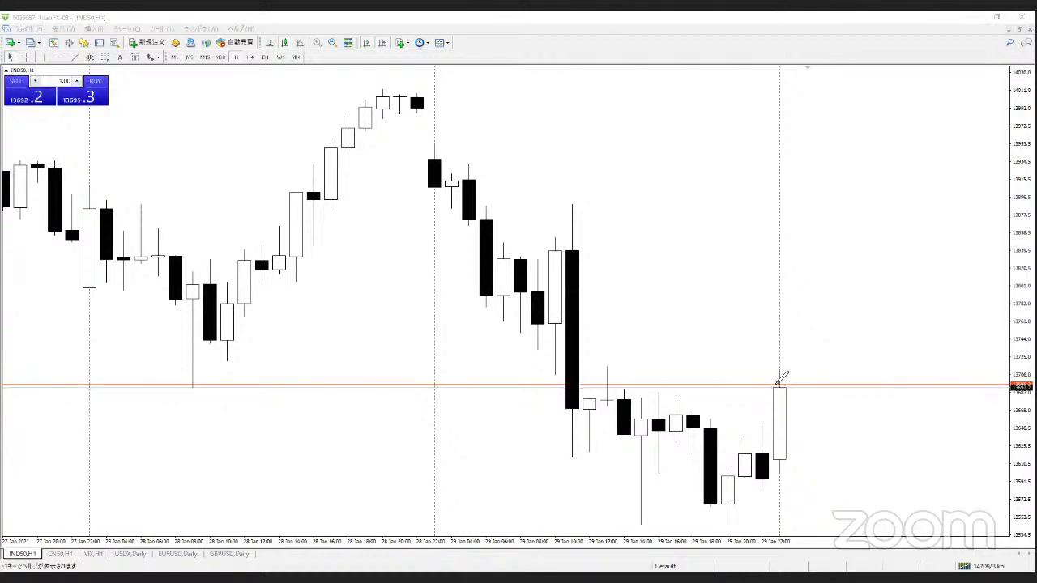
Step: Circle the latest H1 candle's top, mark the preceding candle's high and low, and draw an upward arrow above the latest candle
drag(776, 384, 790, 389)
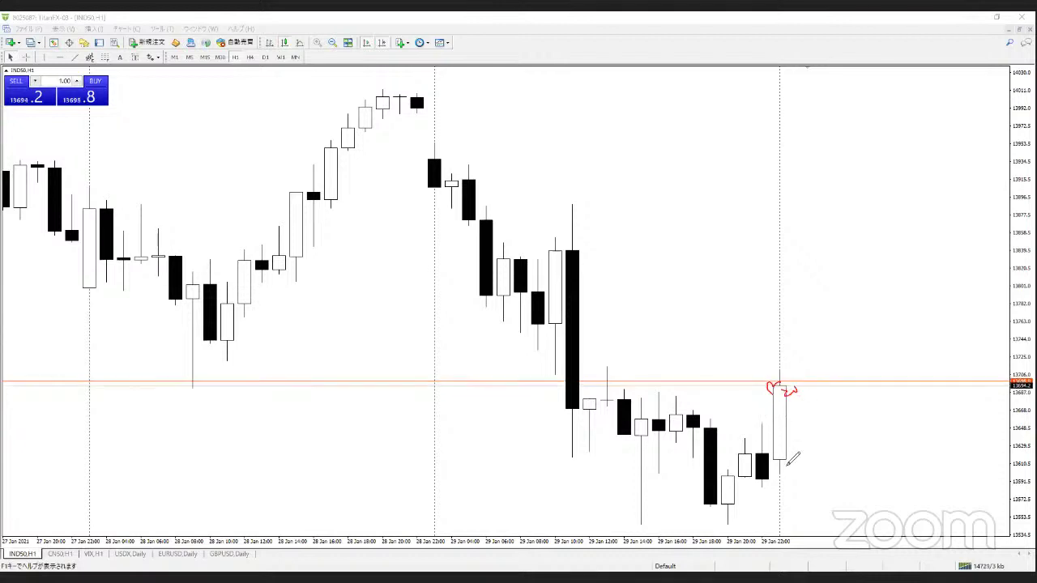
drag(755, 423, 777, 424)
mouse_move(756, 487)
mouse_down()
mouse_move(778, 483)
mouse_move(762, 400)
mouse_move(788, 388)
mouse_up()
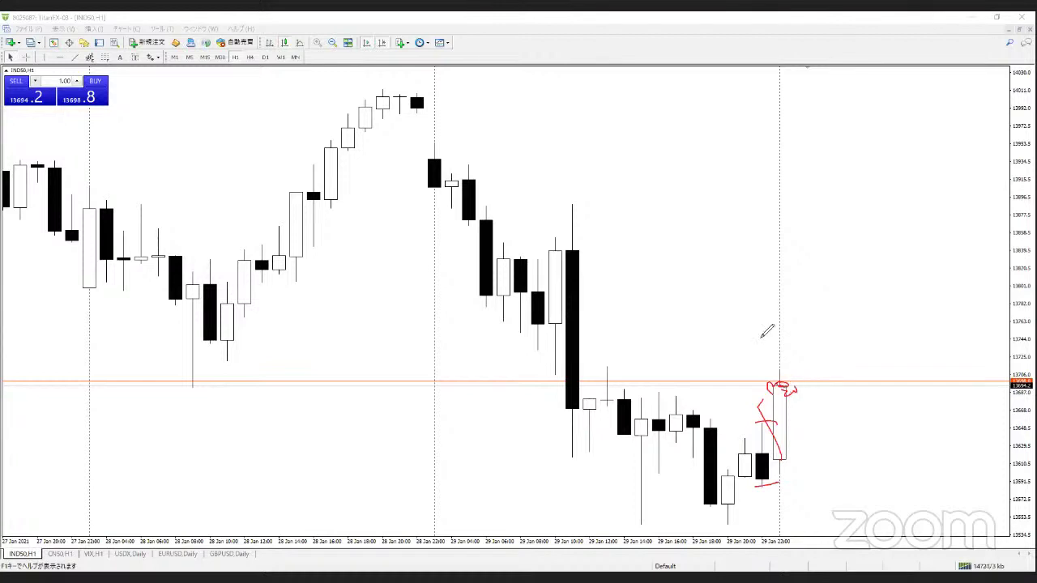
drag(783, 374, 807, 351)
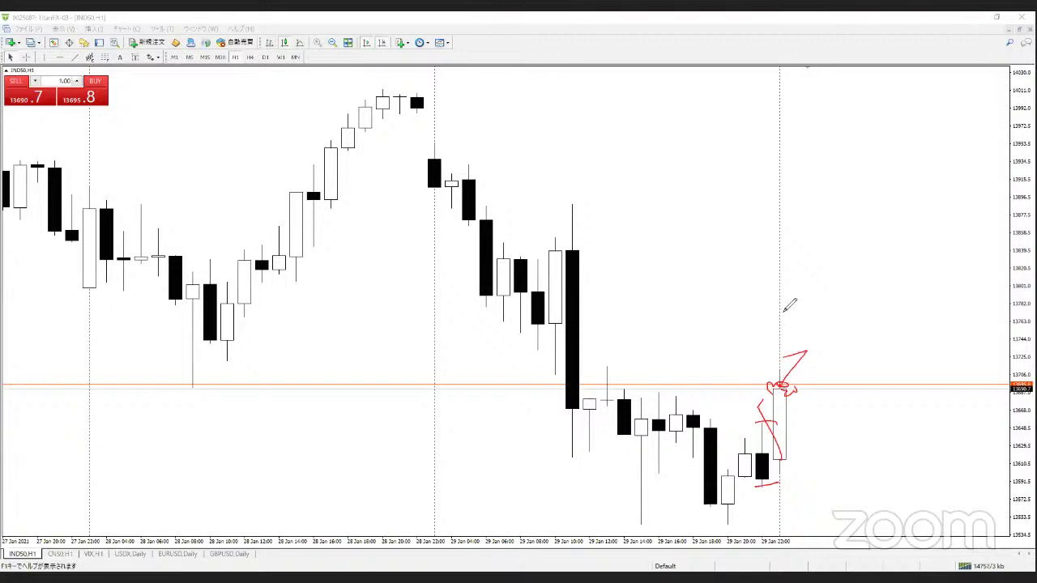
drag(783, 311, 782, 306)
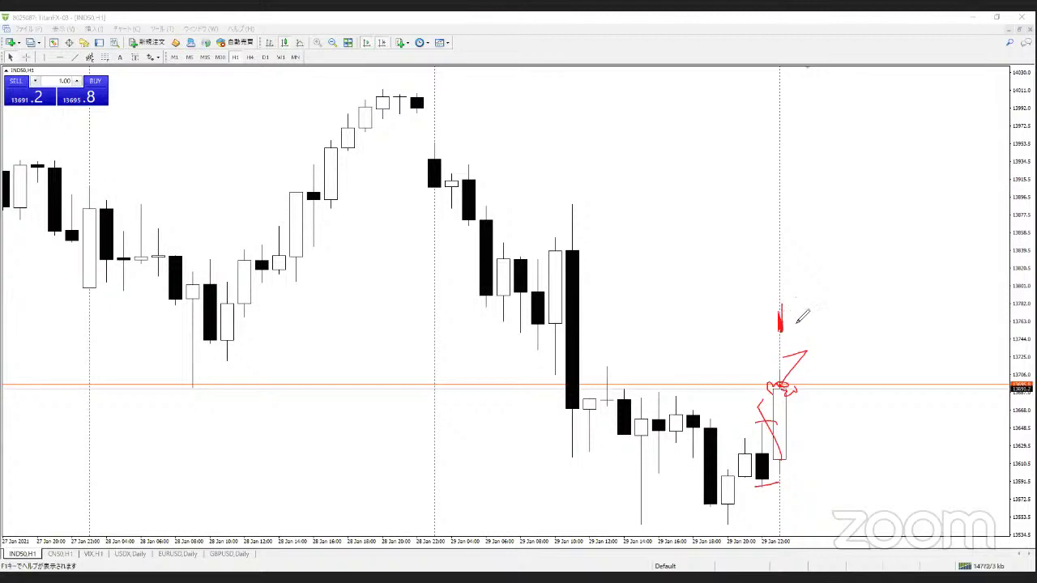
drag(794, 315, 805, 326)
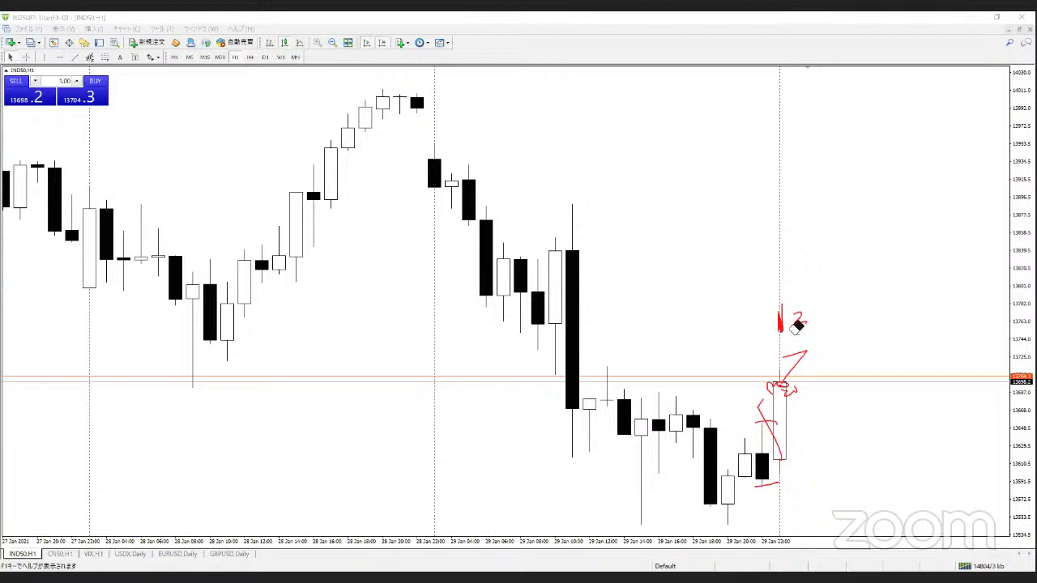
drag(798, 326, 782, 312)
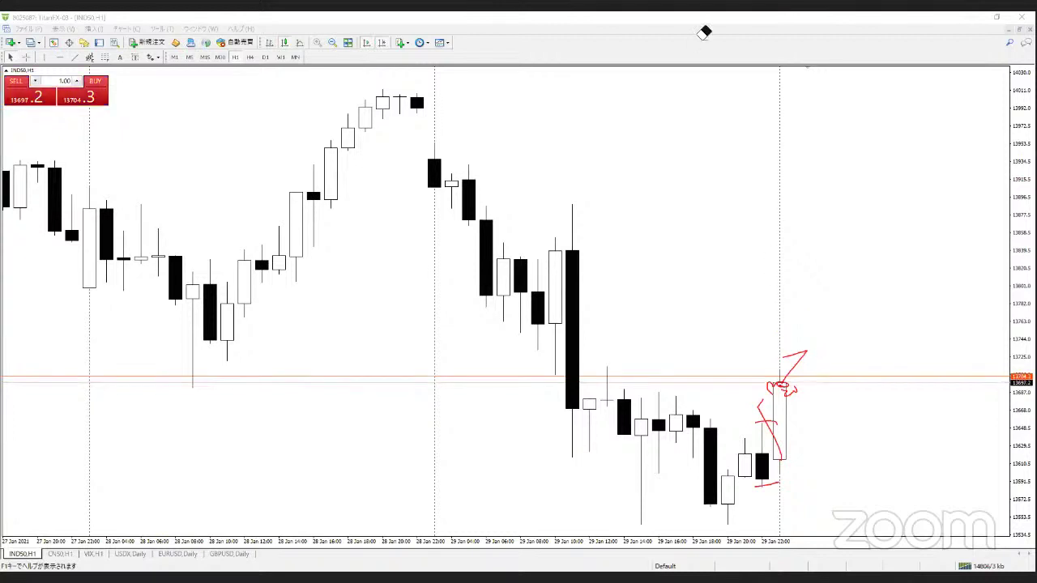
Step: Clear the old marks and draw upward and downward arrows from the newest H1 candle past the preceding candle's high and low
click(635, 114)
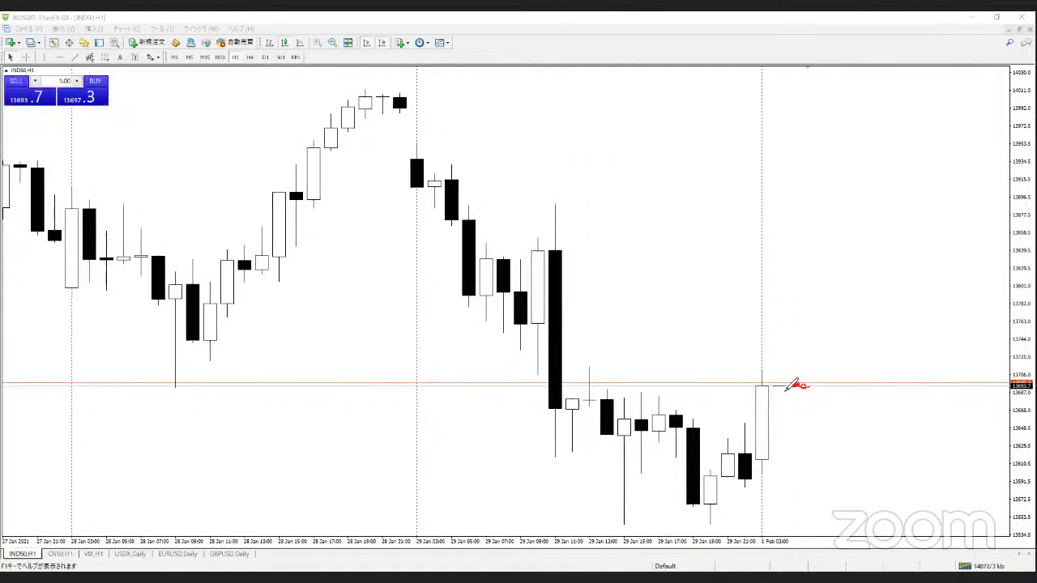
mouse_move(790, 391)
mouse_down()
mouse_move(777, 390)
mouse_move(790, 393)
mouse_up()
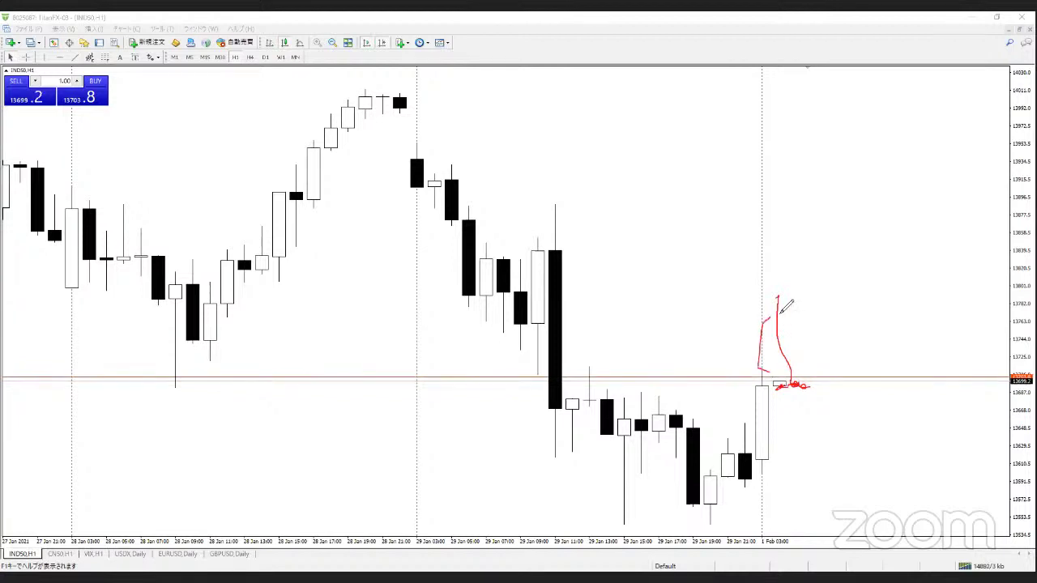
drag(778, 308, 803, 283)
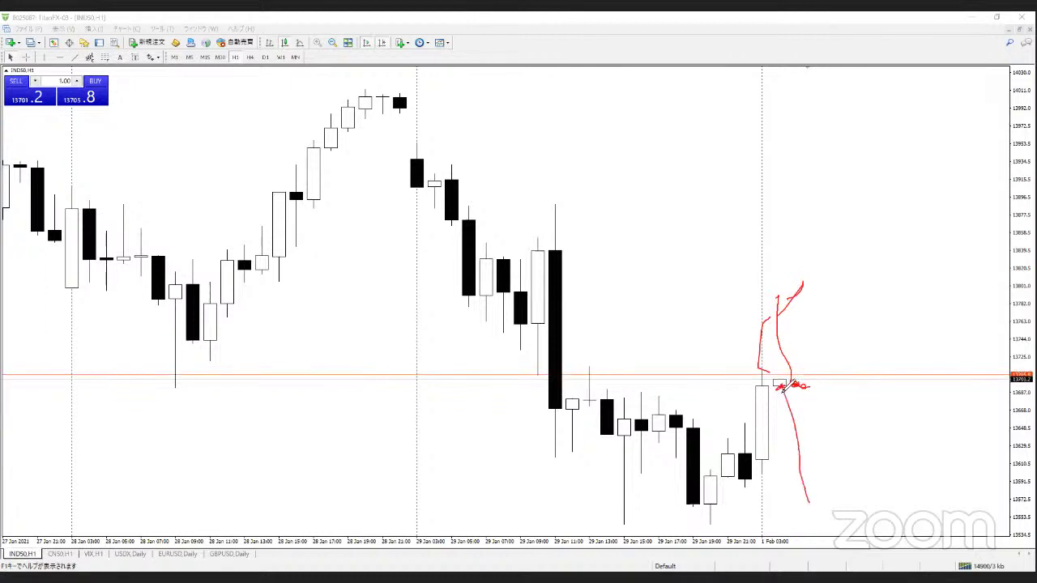
mouse_move(762, 475)
mouse_down()
mouse_move(774, 474)
mouse_move(786, 501)
mouse_up()
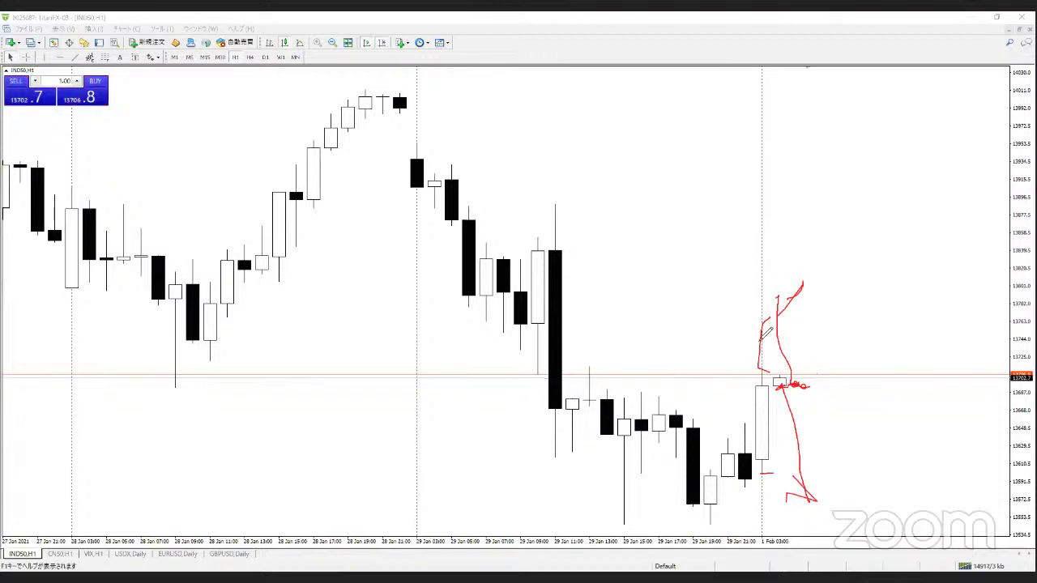
Step: Draw horizontal lines near the preceding candle's high and low, and cross out the area between them
click(758, 402)
drag(736, 368, 783, 366)
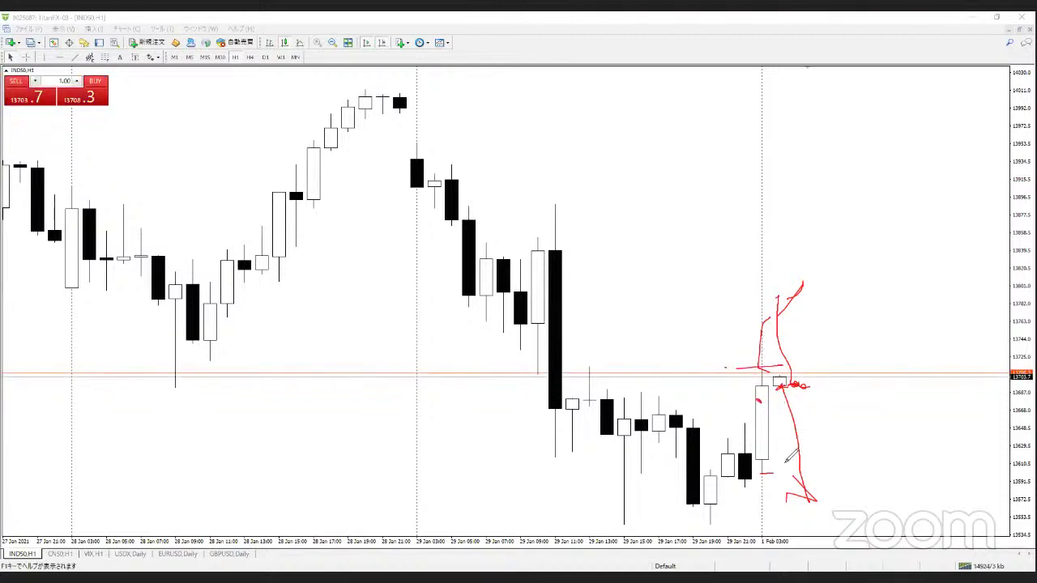
drag(745, 469, 799, 461)
drag(777, 415, 801, 426)
mouse_move(780, 399)
mouse_down()
mouse_move(829, 415)
mouse_move(783, 430)
mouse_up()
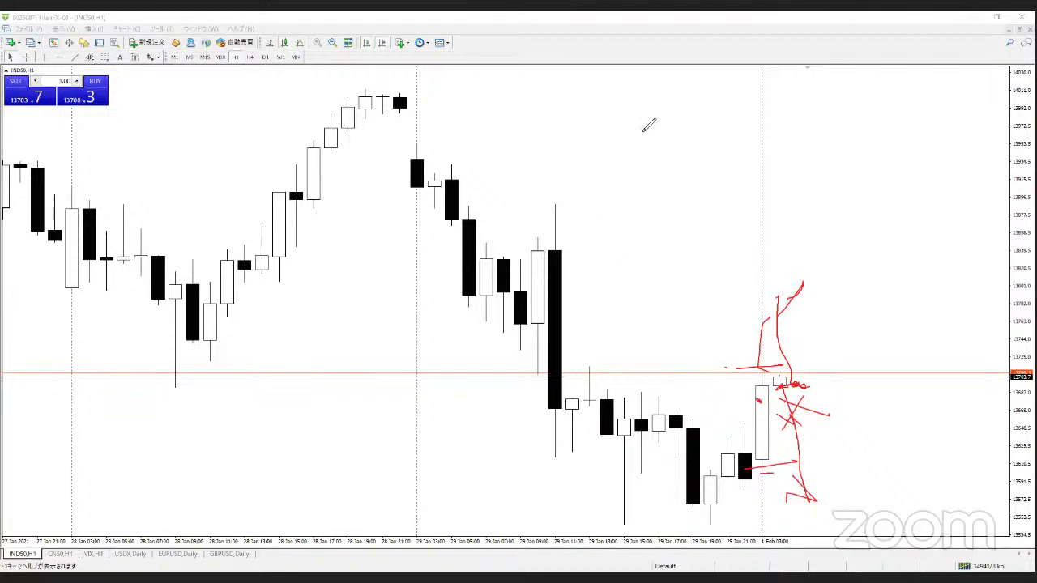
Step: Clear the marks, outline the first 29 Jan candle's range with its high and low, and cross out the second candle inside it
key(e)
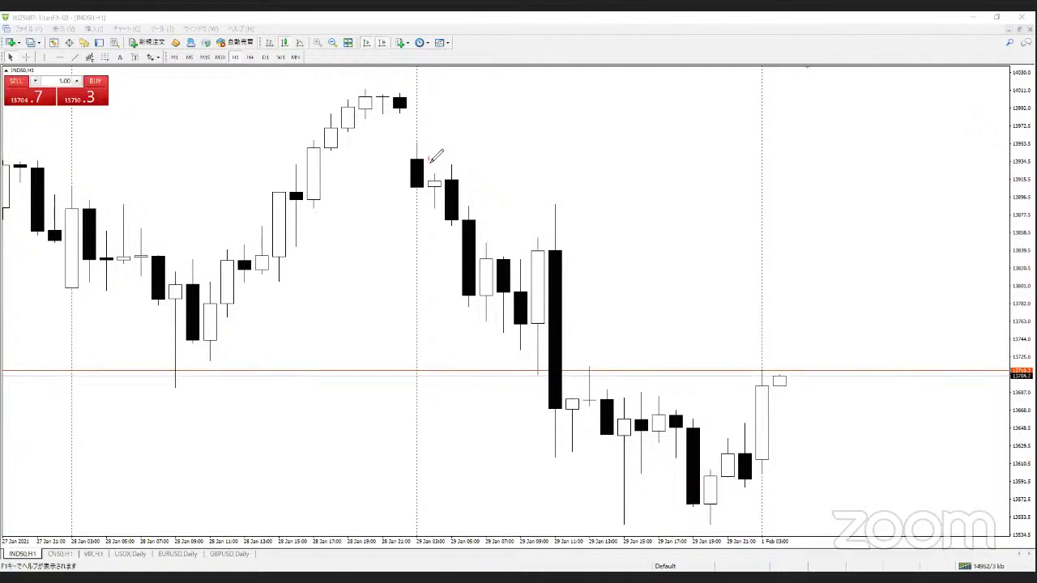
drag(423, 159, 427, 157)
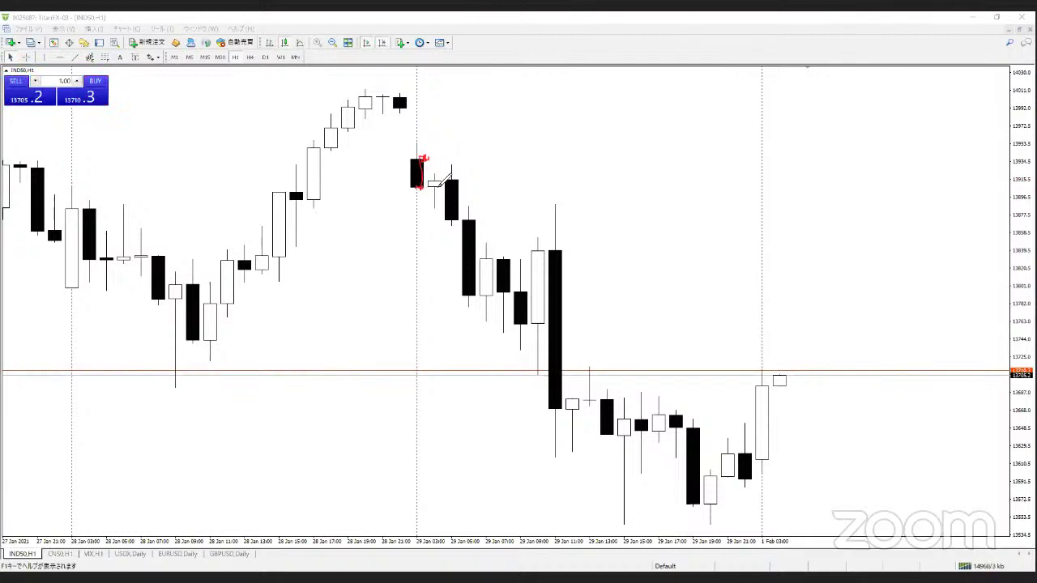
drag(415, 142, 425, 141)
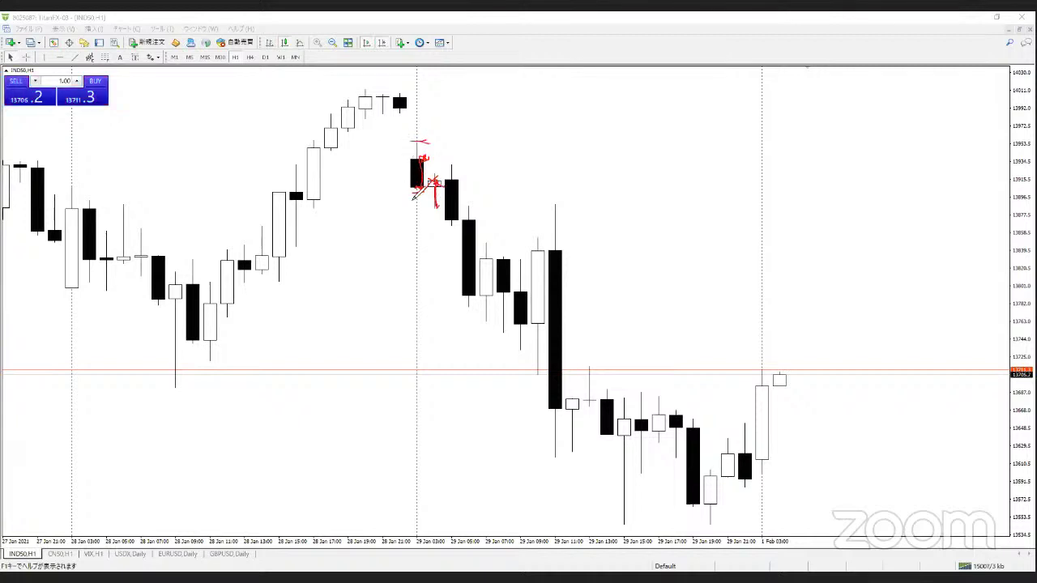
mouse_move(451, 188)
mouse_down()
mouse_move(417, 215)
mouse_move(444, 183)
mouse_up()
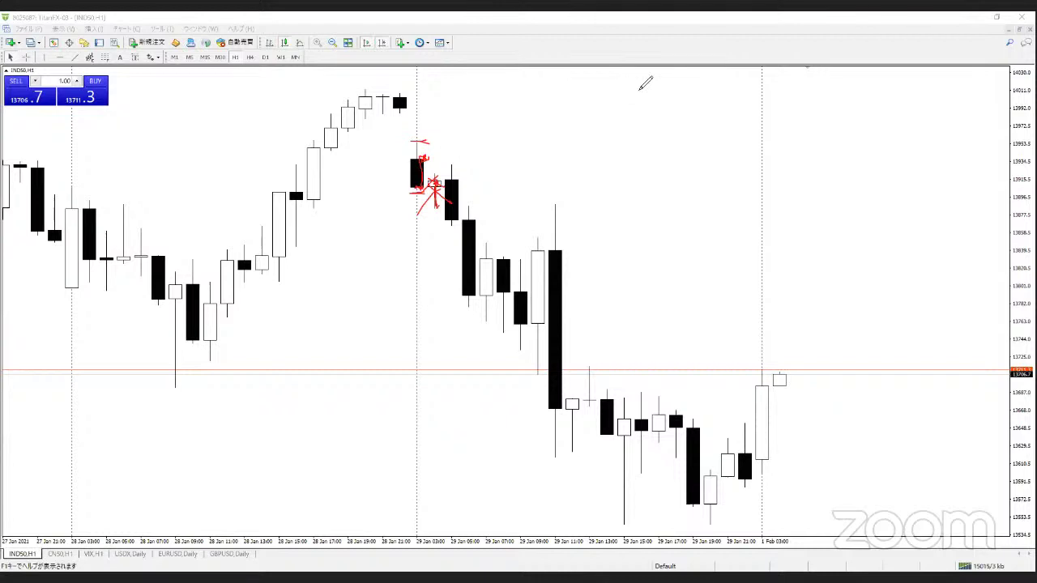
Step: Clear the marks, bracket the first 29 Jan candle's high and low, and trace the decline from it along the following candles
click(507, 134)
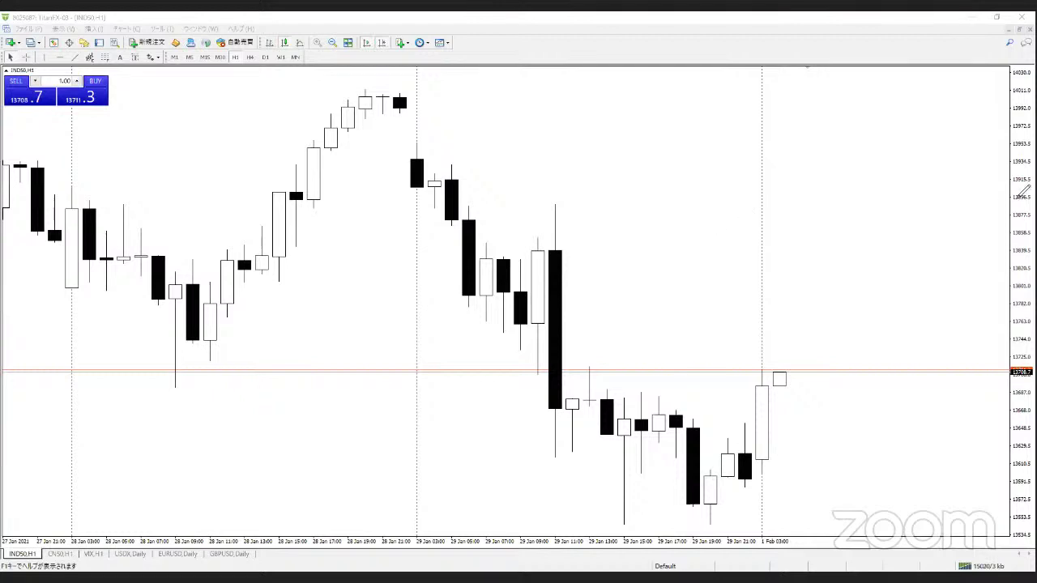
drag(998, 190, 990, 189)
drag(943, 184, 929, 184)
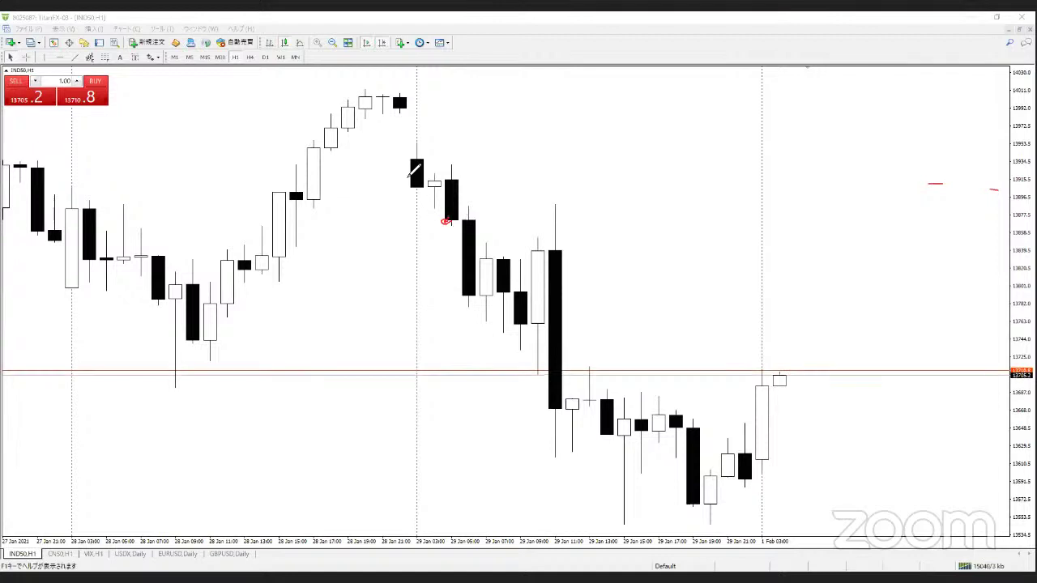
drag(403, 145, 434, 141)
mouse_move(433, 195)
mouse_down()
mouse_move(403, 200)
mouse_move(450, 209)
mouse_move(477, 282)
mouse_move(430, 293)
mouse_move(528, 324)
mouse_move(680, 427)
mouse_move(640, 428)
mouse_up()
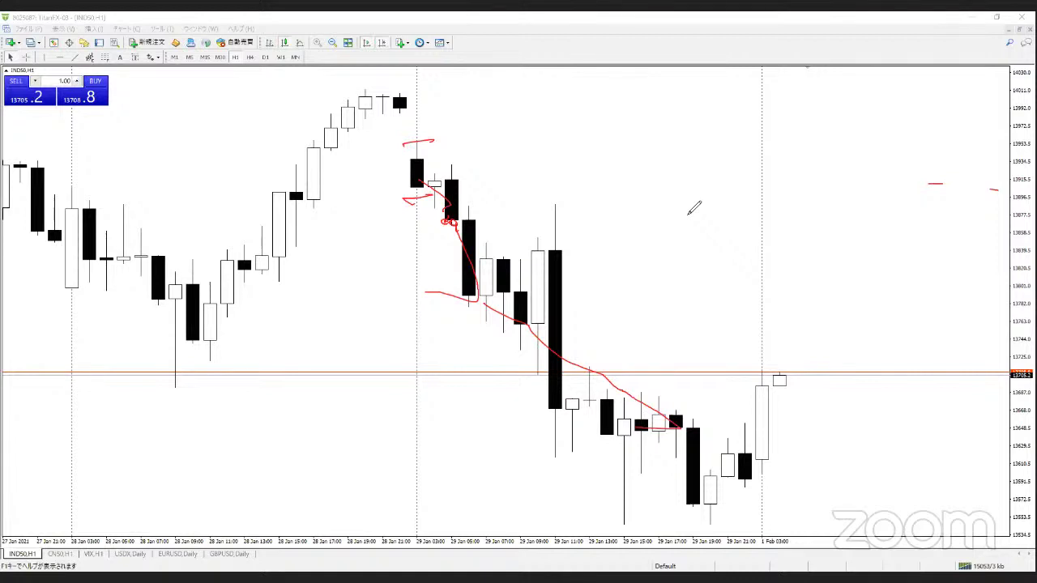
Step: Clear the marks and number the hourly candles 1 to 12, starting from the first candle of 29 Jan
click(657, 113)
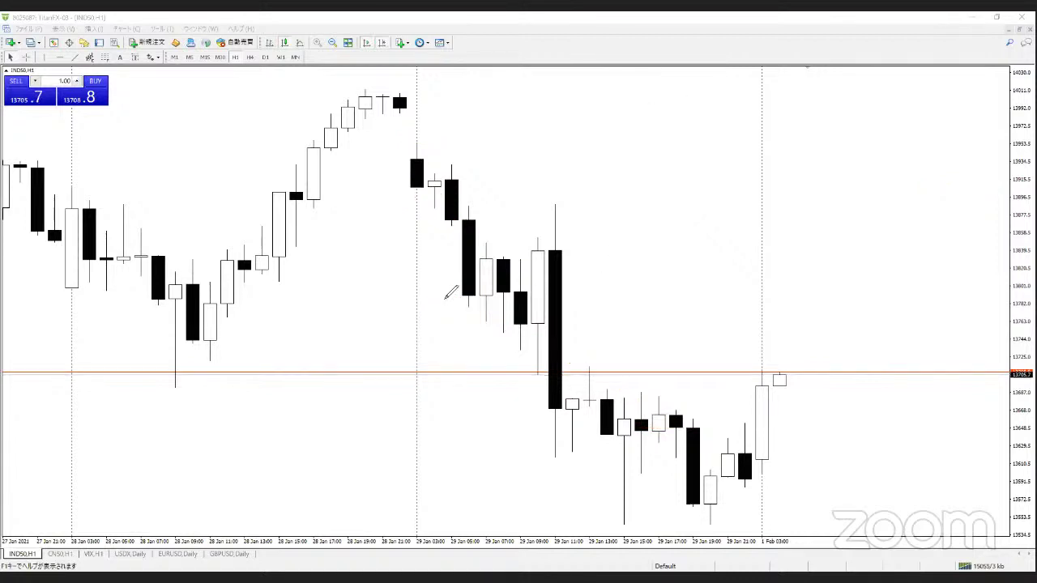
mouse_move(420, 128)
mouse_down()
mouse_move(411, 146)
mouse_move(442, 172)
mouse_move(454, 166)
mouse_move(489, 202)
mouse_up()
mouse_move(480, 193)
mouse_down()
mouse_move(478, 247)
mouse_move(492, 227)
mouse_move(523, 259)
mouse_move(519, 271)
mouse_move(535, 234)
mouse_move(561, 245)
mouse_up()
drag(572, 361, 624, 374)
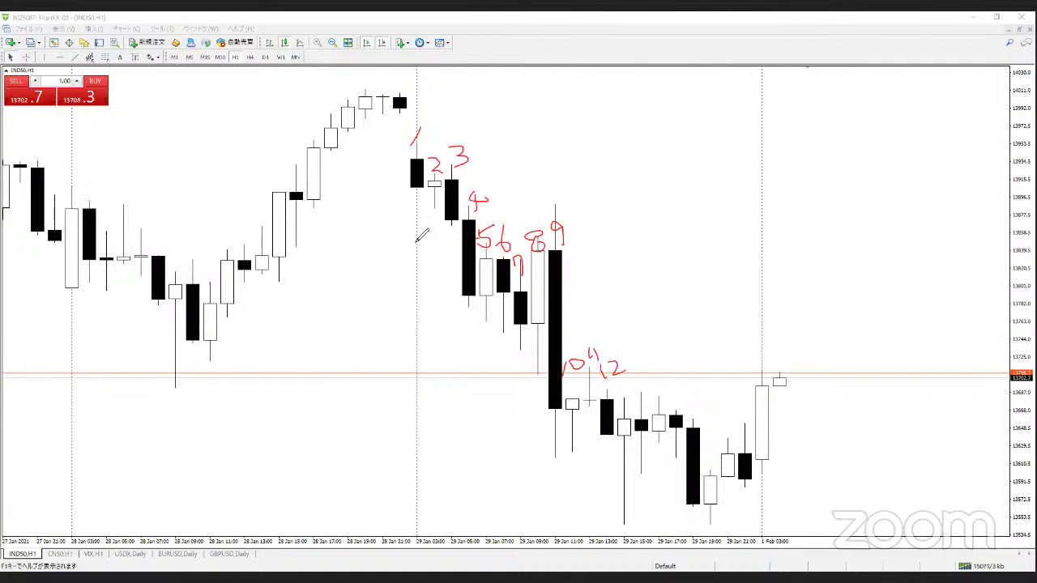
Step: Enclose the twelve numbered candles between two vertical lines, join these with a horizontal line, and trace the falling price path
drag(412, 244, 415, 490)
drag(415, 426, 635, 403)
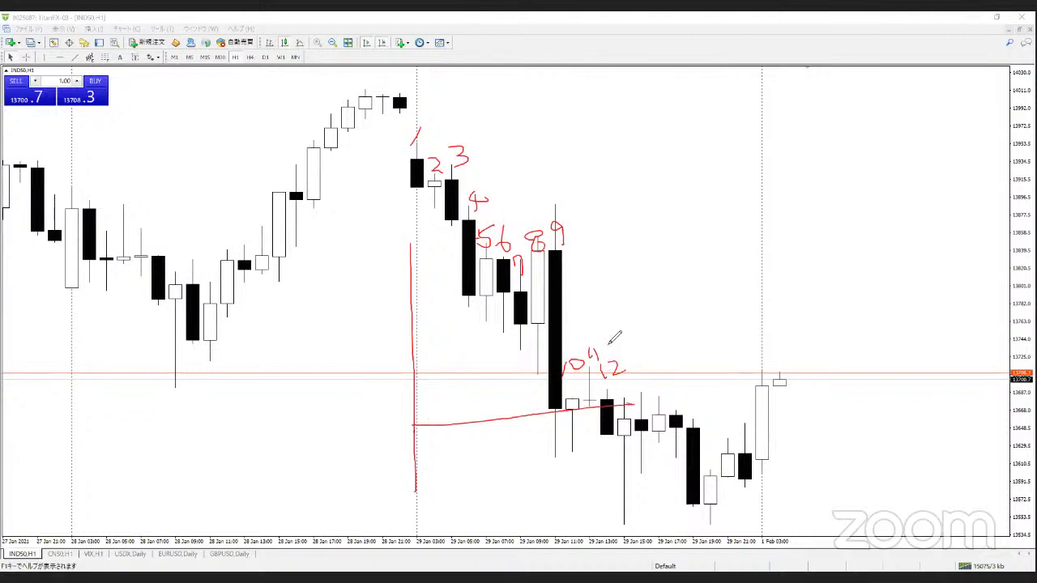
drag(621, 321, 606, 525)
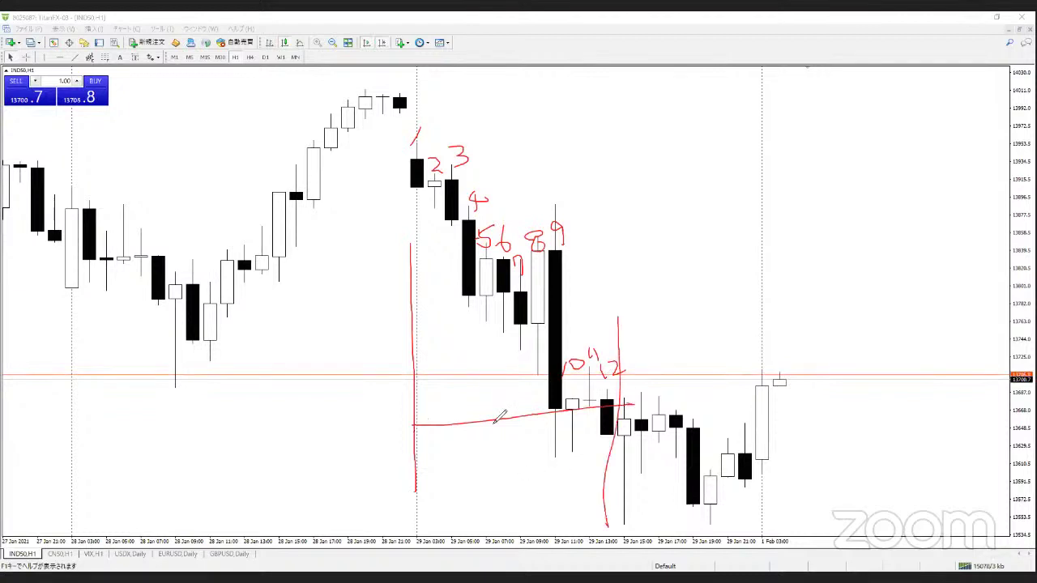
mouse_move(411, 245)
mouse_down()
mouse_move(402, 252)
mouse_move(539, 376)
mouse_up()
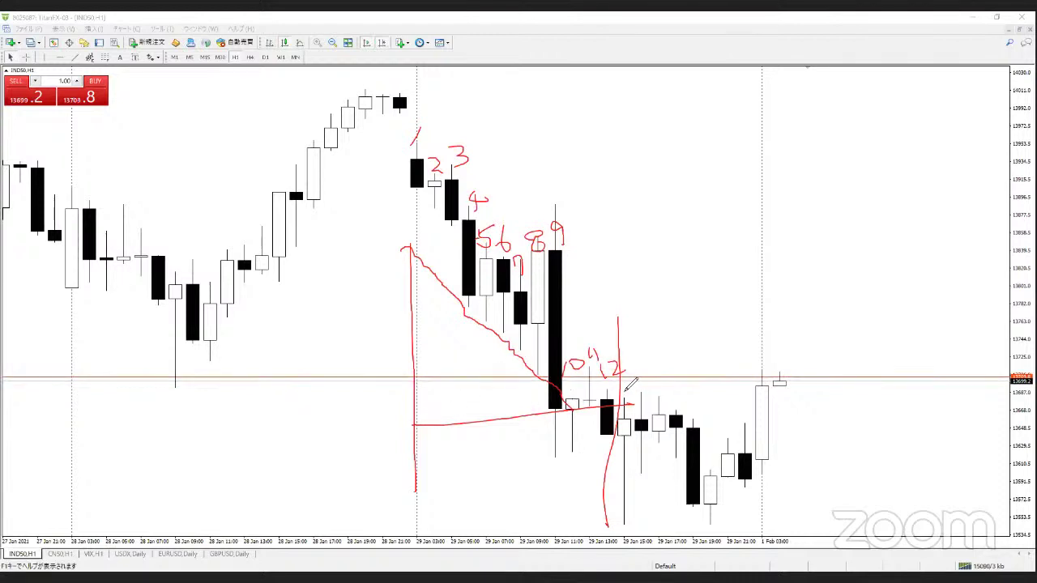
Step: Number the following candles 13, 14, 15 and on to 23 with a connecting line, and cross out that later stretch
mouse_move(628, 369)
mouse_down()
mouse_move(630, 379)
mouse_move(681, 384)
mouse_move(750, 378)
mouse_up()
drag(750, 362, 751, 379)
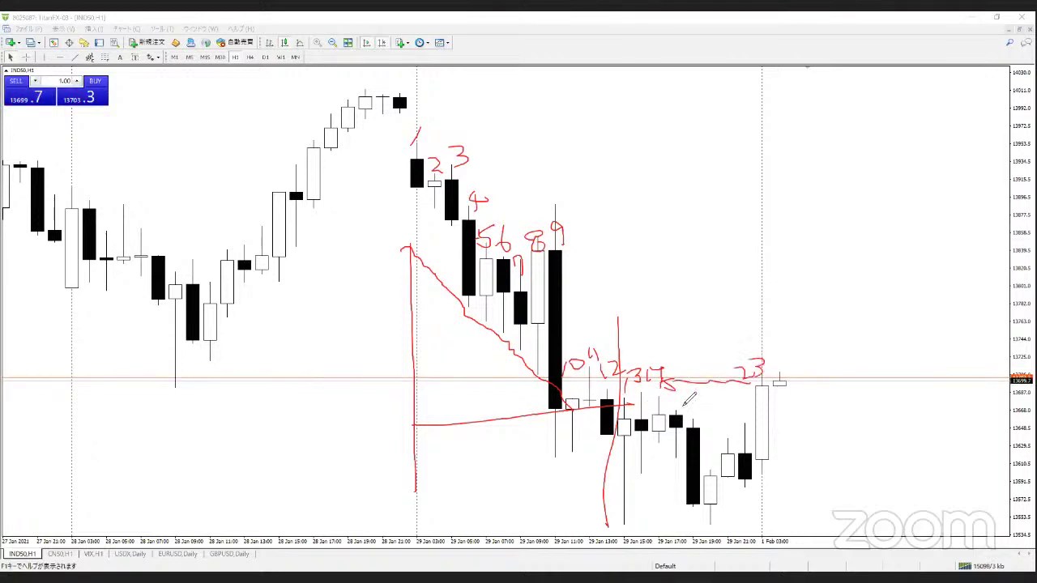
drag(647, 394, 700, 423)
drag(672, 398, 663, 420)
drag(691, 383, 752, 412)
drag(724, 384, 706, 415)
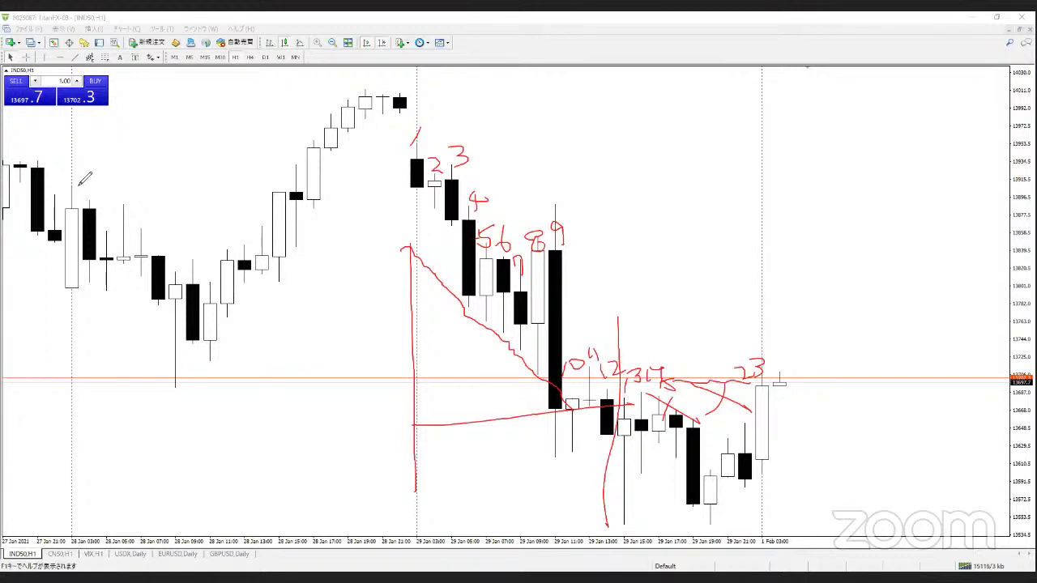
Step: Clear the marks, bracket the first 28 Jan candle's high and low, and outline that candle together with the next one
drag(86, 276, 87, 299)
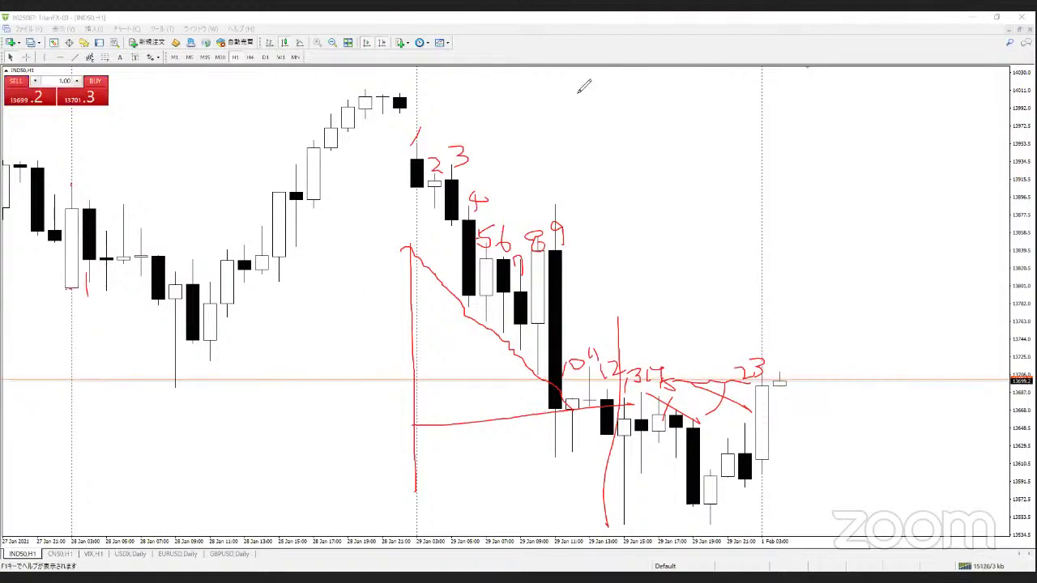
key(e)
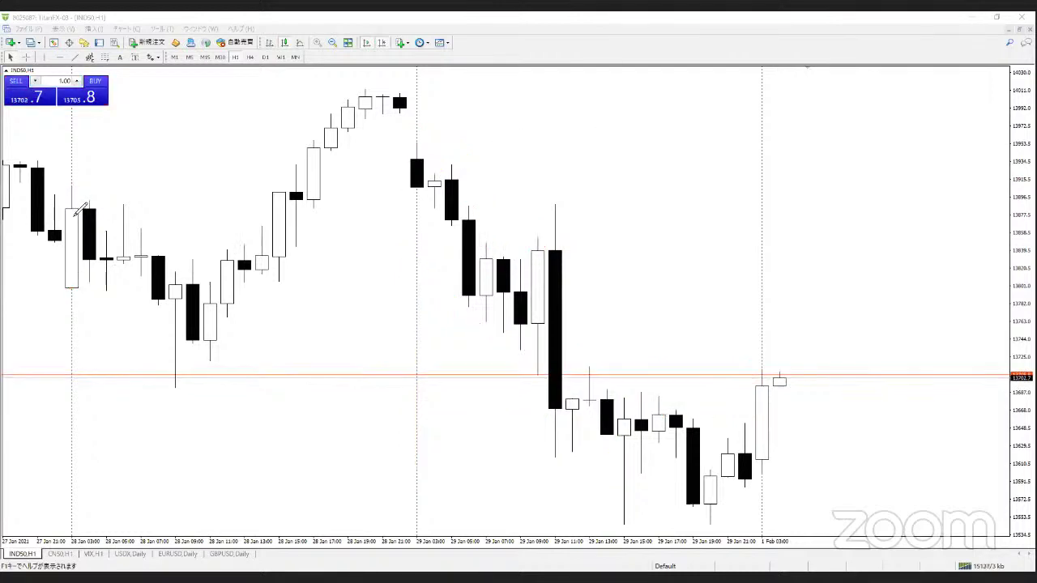
drag(68, 289, 81, 285)
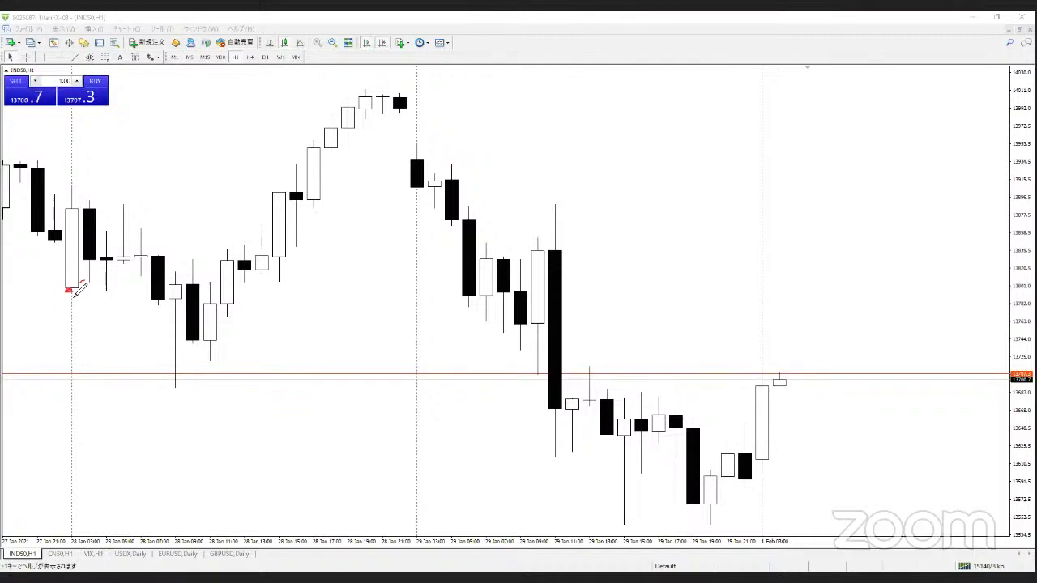
drag(67, 209, 71, 289)
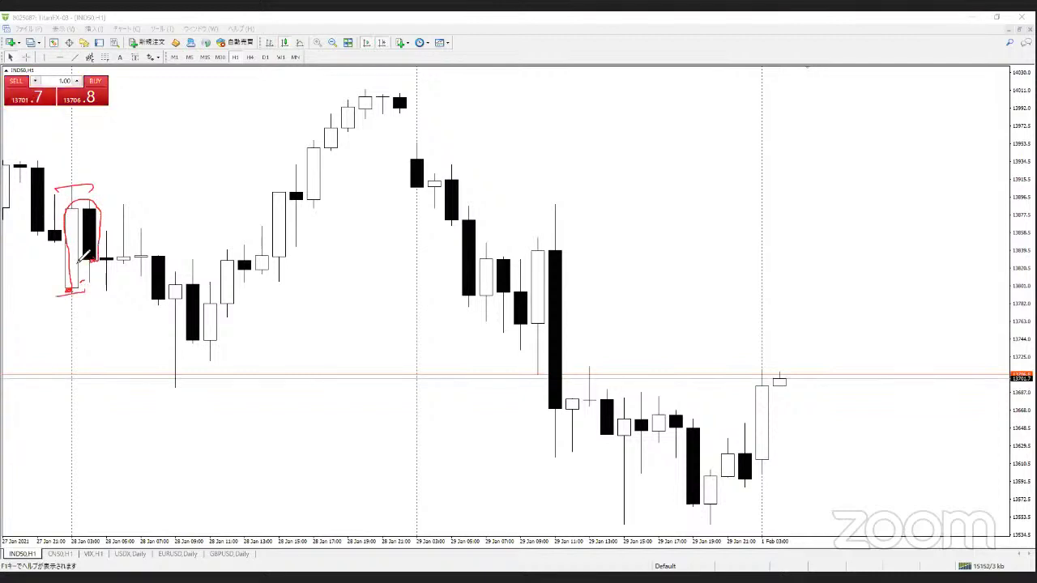
Step: Mark the flat candles following on 28 Jan, extend the first candle's low to its break, and trace the drop down the long wick
drag(77, 282, 95, 260)
mouse_move(76, 256)
mouse_down()
mouse_move(109, 271)
mouse_move(152, 257)
mouse_up()
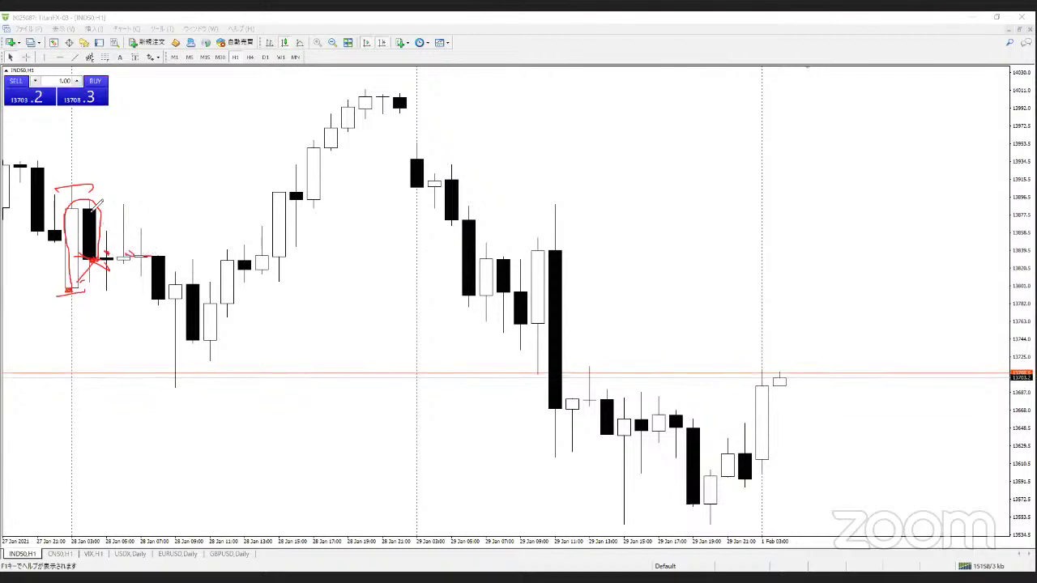
drag(146, 303, 154, 303)
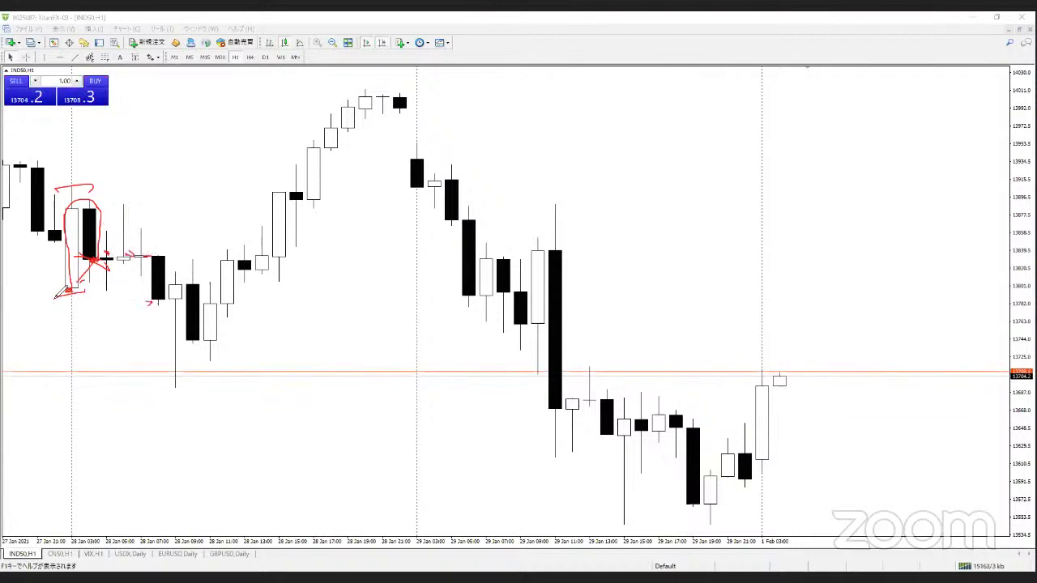
mouse_move(57, 295)
mouse_down()
mouse_move(154, 298)
mouse_move(179, 381)
mouse_up()
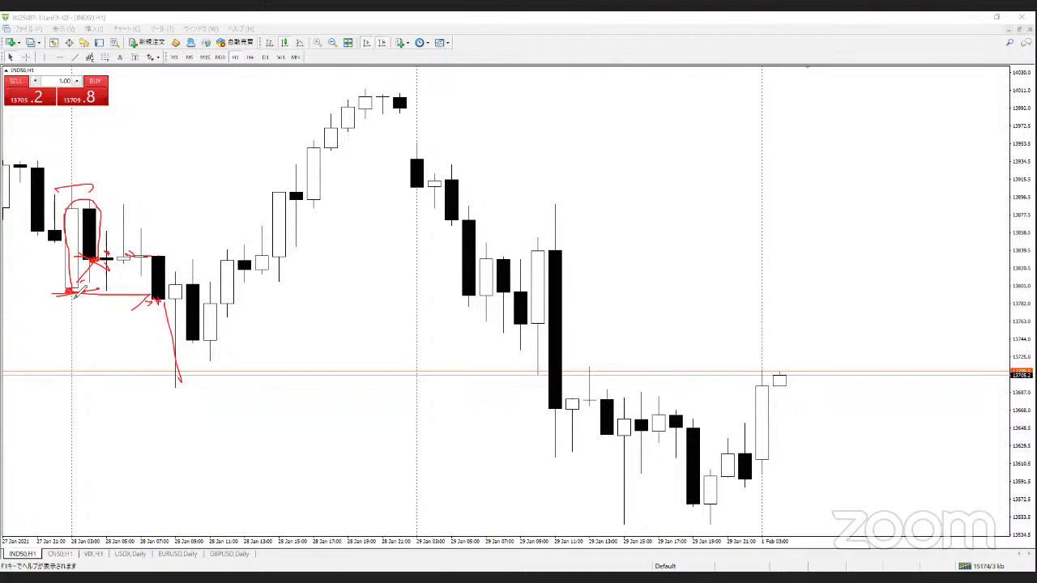
Step: Clear the marks and number the hourly candles 1 to 12, starting from the first candle of 28 Jan
click(583, 50)
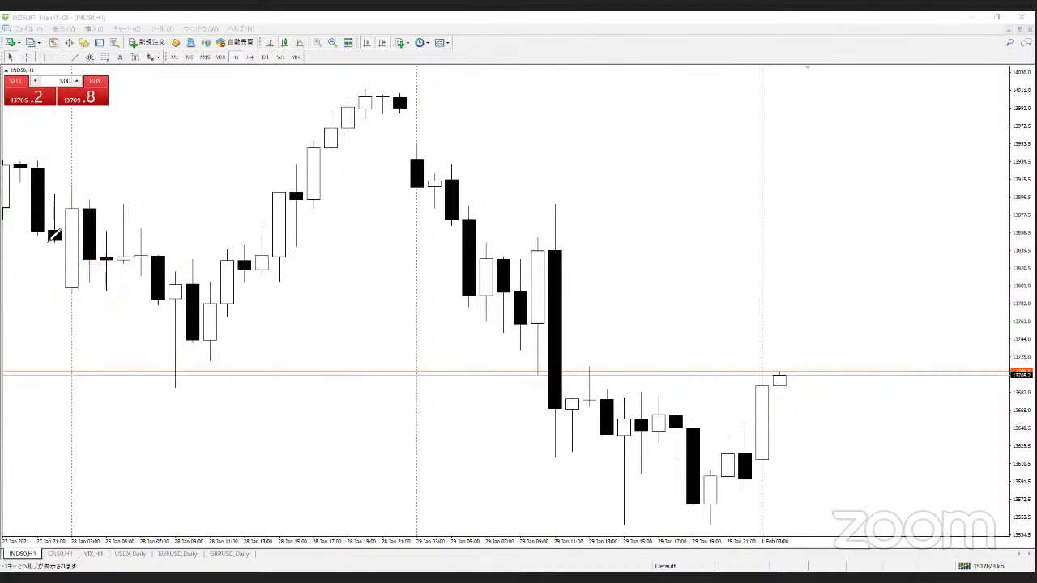
mouse_move(65, 198)
mouse_down()
mouse_move(103, 196)
mouse_move(109, 228)
mouse_move(132, 212)
mouse_up()
mouse_move(130, 207)
mouse_down()
mouse_move(127, 220)
mouse_move(151, 232)
mouse_move(153, 215)
mouse_move(157, 252)
mouse_move(182, 269)
mouse_move(194, 263)
mouse_move(214, 280)
mouse_move(226, 248)
mouse_move(241, 249)
mouse_up()
mouse_move(243, 238)
mouse_down()
mouse_move(247, 248)
mouse_move(260, 243)
mouse_up()
drag(262, 223, 264, 231)
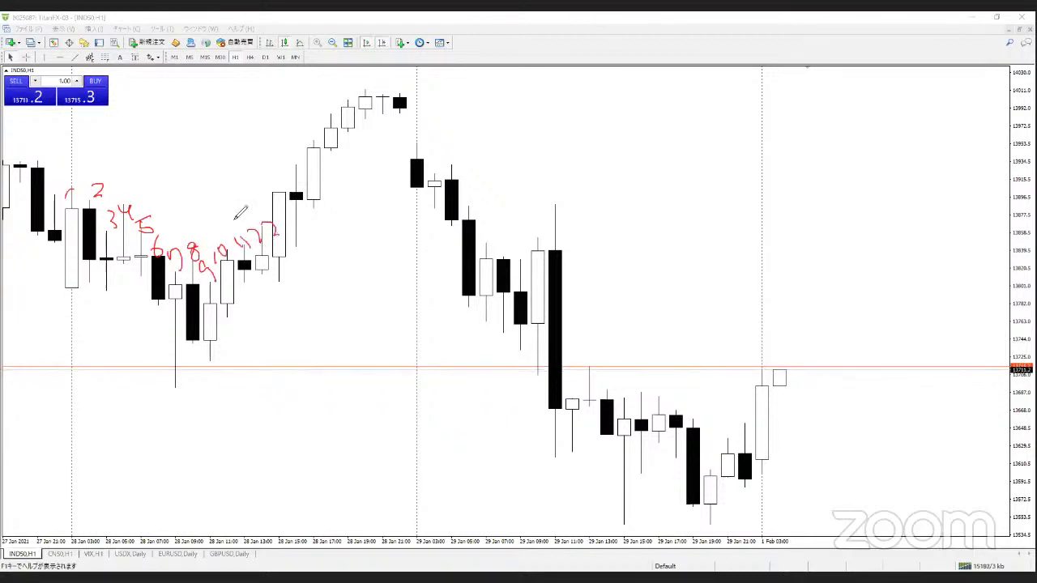
Step: Enclose the twelve 28 Jan candles between two joined vertical lines and draw the first candle's low level across them
mouse_move(268, 130)
mouse_down()
mouse_move(281, 356)
mouse_move(268, 502)
mouse_up()
mouse_move(245, 433)
mouse_down()
mouse_move(279, 432)
mouse_move(59, 448)
mouse_up()
drag(71, 396, 102, 517)
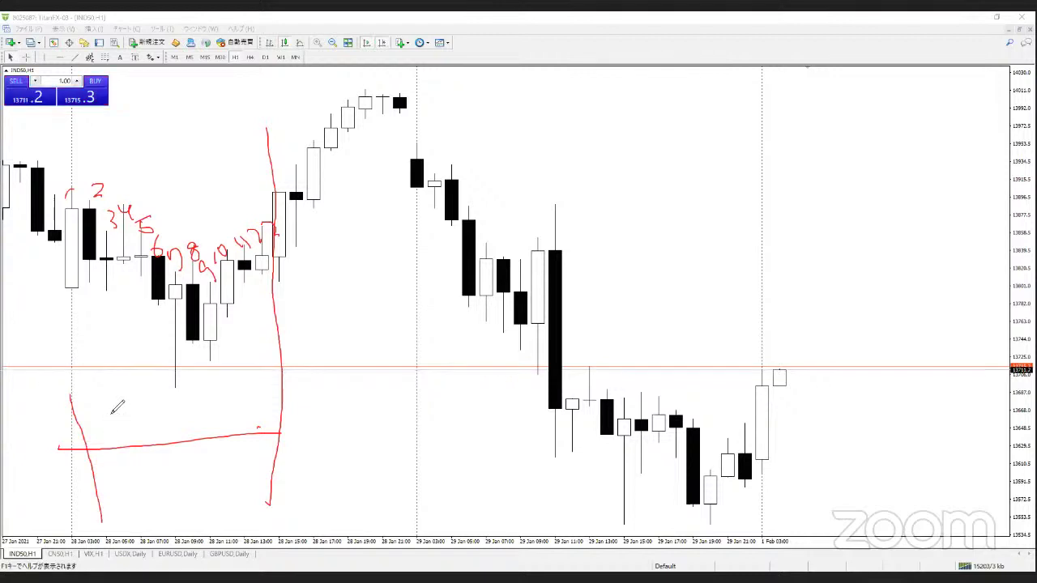
drag(73, 291, 280, 297)
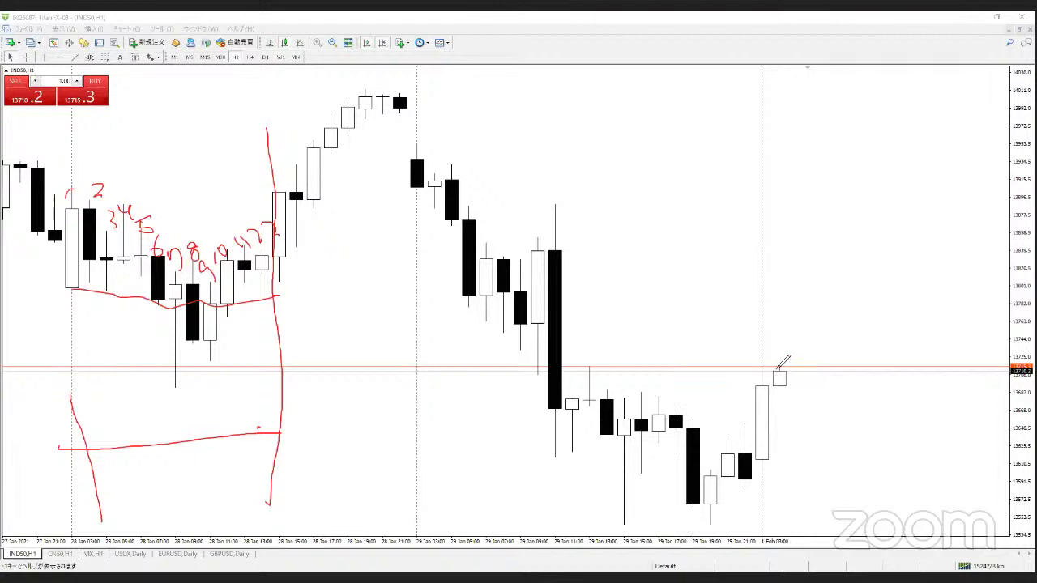
Step: Mark the latest 1 Feb candle with an upward arrow past the previous candle's high, and clear the marks
mouse_move(773, 374)
mouse_down()
mouse_move(782, 377)
mouse_move(812, 306)
mouse_up()
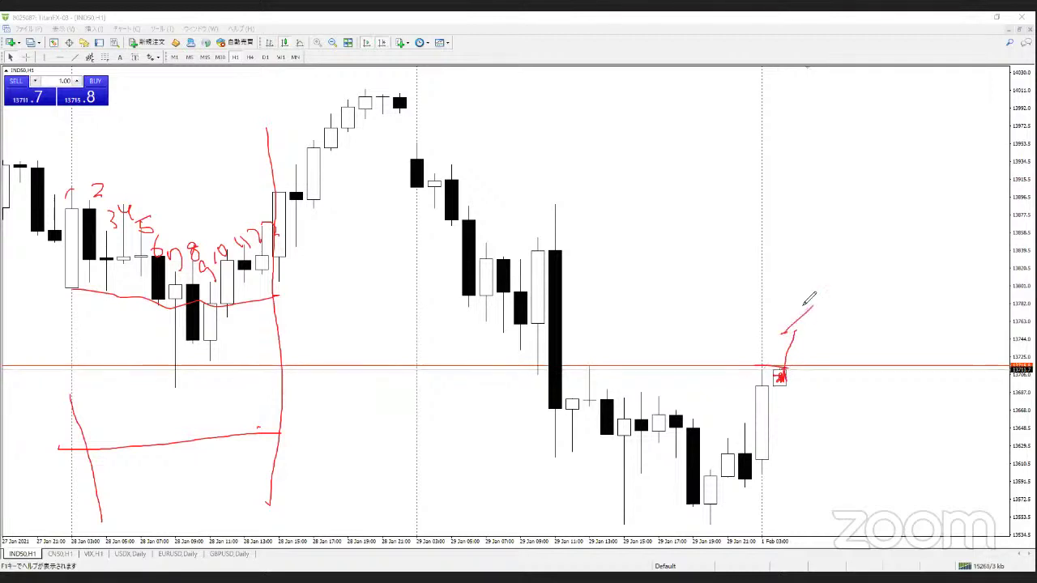
click(638, 98)
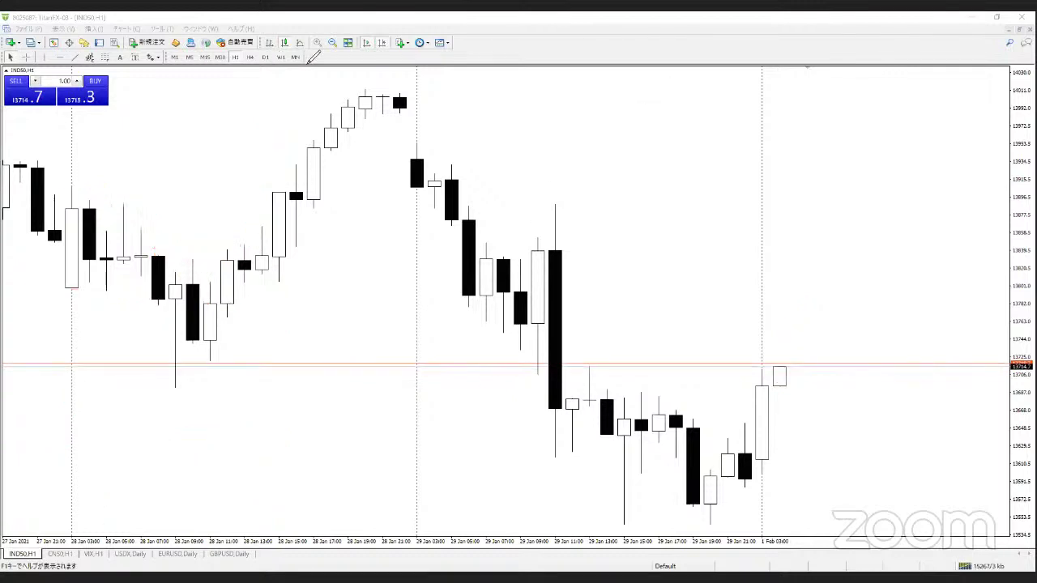
Step: On the daily chart, bracket the 29 Jan candle's range with a rising breakout arrow, and sketch four ascending candle boxes labelled 30M and 1H
click(264, 58)
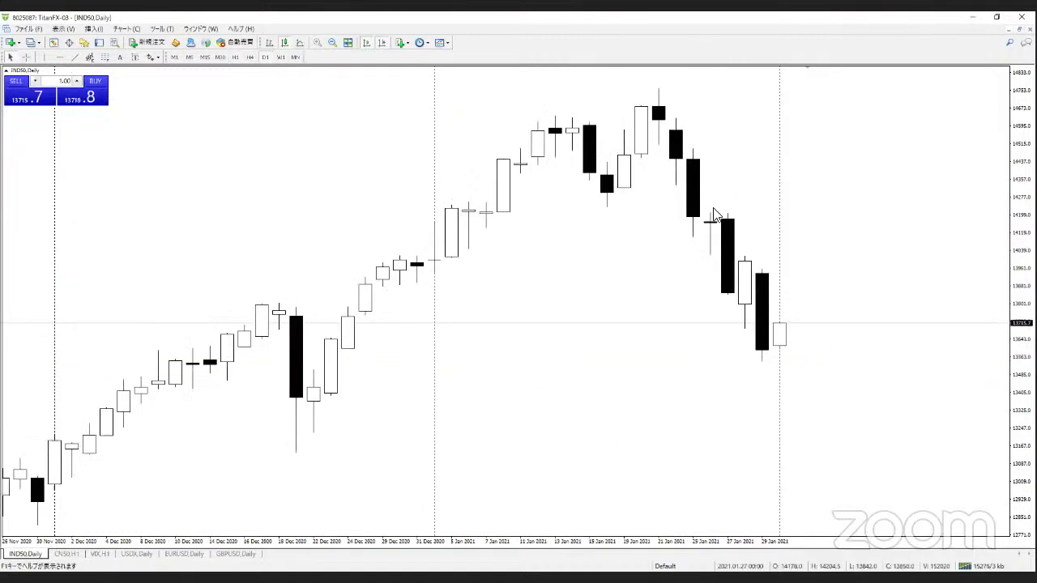
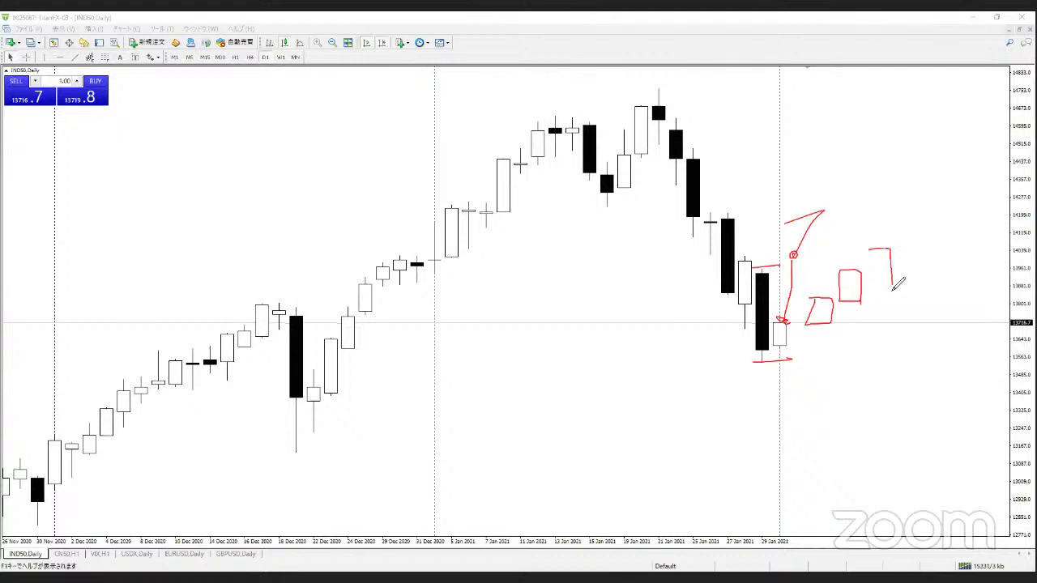
drag(893, 288, 872, 285)
mouse_move(921, 229)
mouse_down()
mouse_move(924, 271)
mouse_move(896, 232)
mouse_up()
mouse_move(840, 327)
mouse_down()
mouse_move(858, 326)
mouse_move(846, 339)
mouse_up()
drag(872, 323, 914, 328)
mouse_move(924, 292)
mouse_down()
mouse_move(924, 311)
mouse_move(959, 296)
mouse_move(959, 310)
mouse_up()
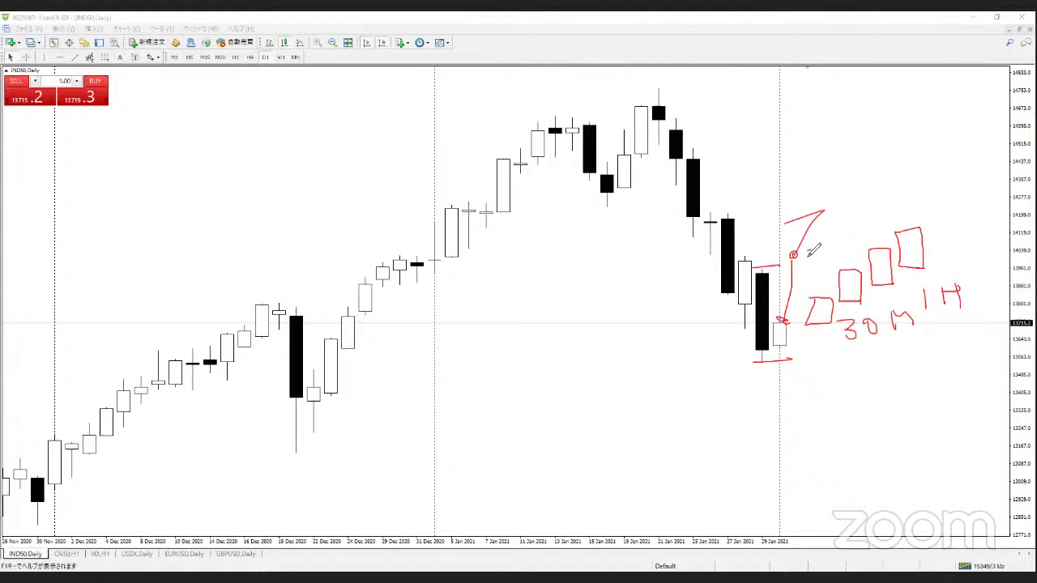
Step: Sketch the current daily candle extending above the 29 Jan high, with guide lines beside its base and an upward arrow
drag(808, 313, 808, 375)
drag(862, 343, 786, 346)
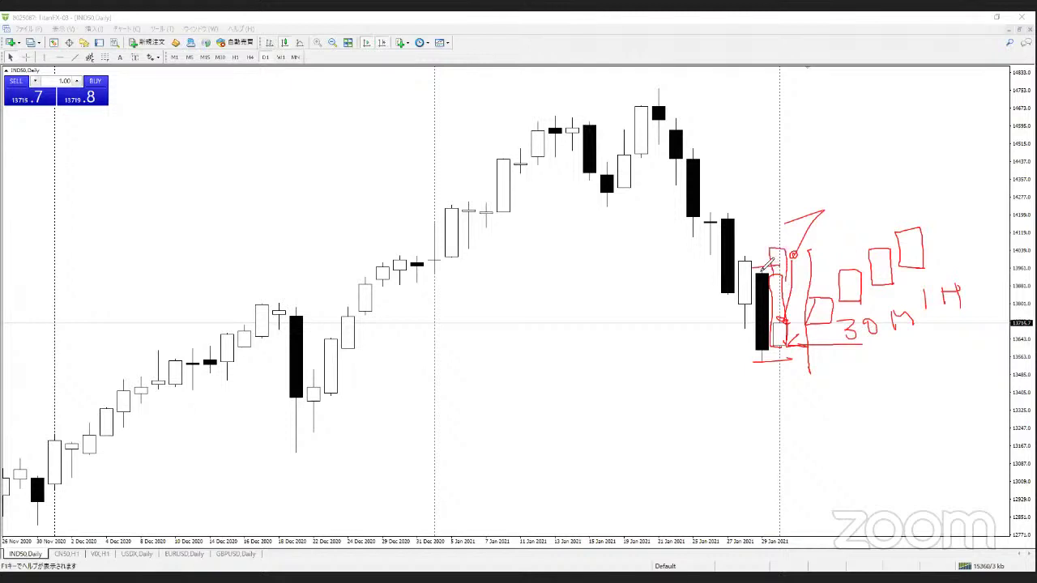
drag(793, 253, 787, 190)
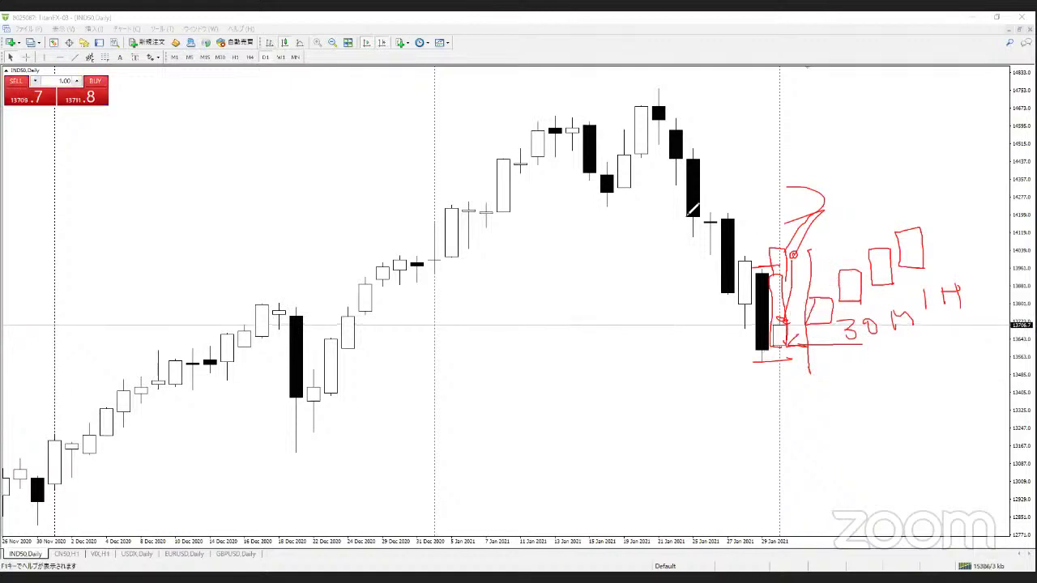
Step: Mark the breaks of previous lows along the 22 to 28 Jan decline, and the levels at the 19 Jan high and 21 Jan low
mouse_move(685, 213)
mouse_down()
mouse_move(684, 185)
mouse_move(686, 217)
mouse_move(714, 245)
mouse_up()
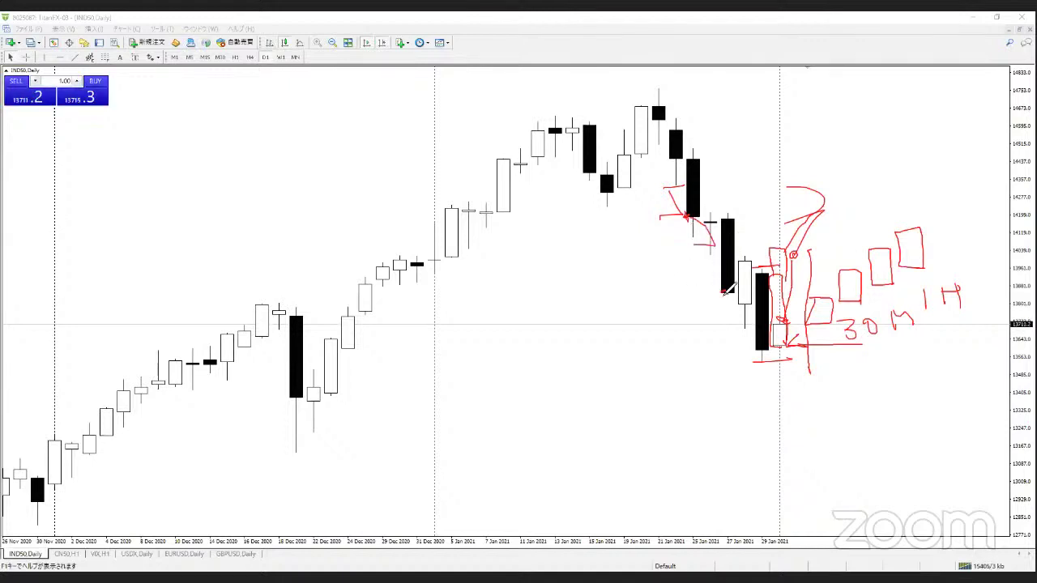
mouse_move(696, 259)
mouse_down()
mouse_move(716, 259)
mouse_move(742, 302)
mouse_move(746, 346)
mouse_up()
drag(625, 140, 646, 142)
drag(660, 148, 670, 150)
Step: Clear the marks, bracket the 29 Jan candle's high and low, scribble at the current price, and draw a downward arrow through the low
key(e)
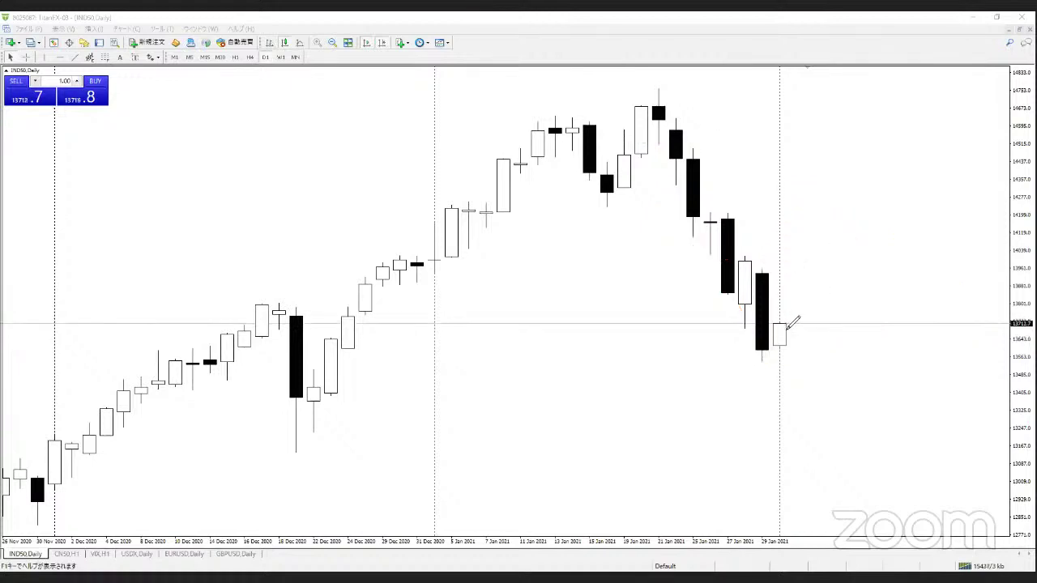
drag(774, 264, 753, 265)
mouse_move(750, 364)
mouse_down()
mouse_move(782, 364)
mouse_move(794, 335)
mouse_up()
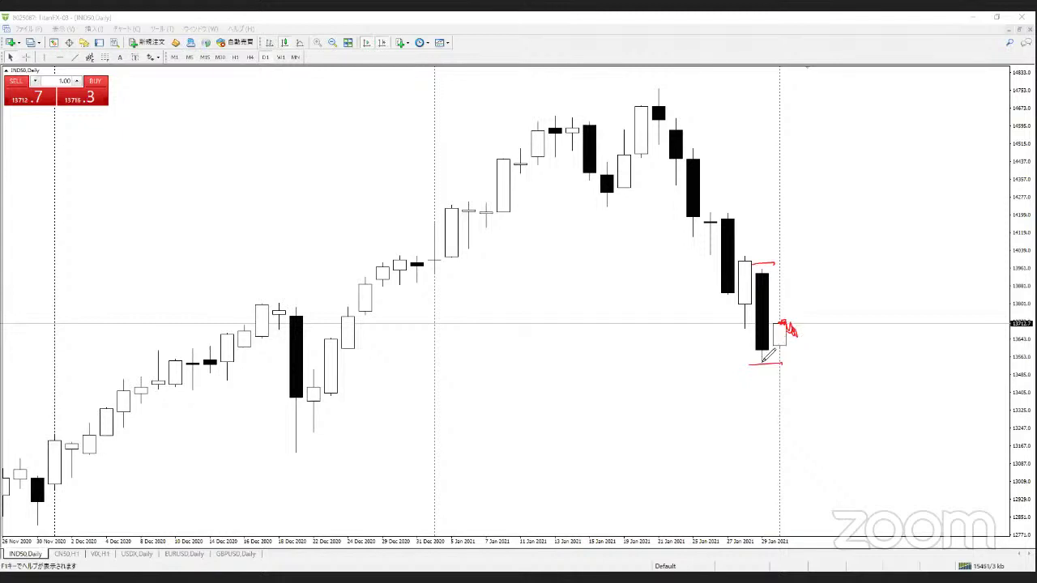
drag(782, 345, 807, 403)
Step: Mark the top of the current daily candle and cross out the area around its price inside the 29 Jan range
mouse_move(776, 316)
mouse_down()
mouse_move(792, 315)
mouse_move(786, 333)
mouse_move(802, 320)
mouse_up()
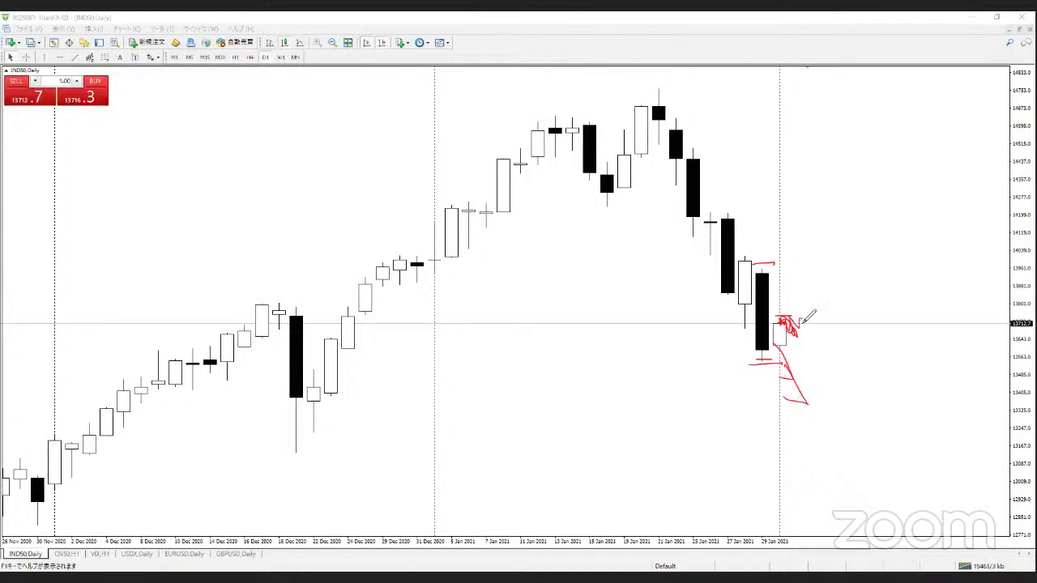
drag(744, 340, 790, 316)
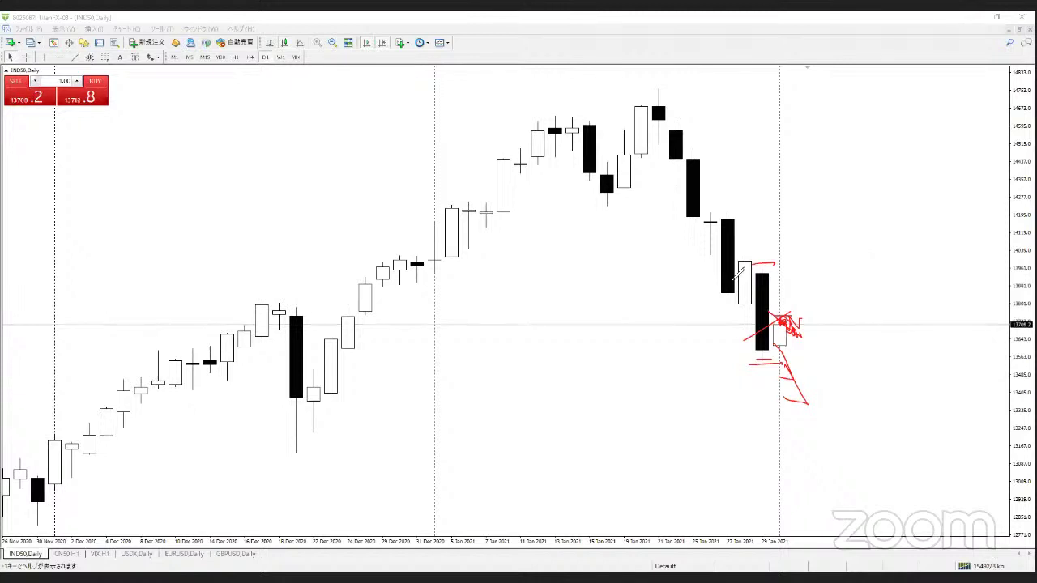
mouse_move(787, 302)
mouse_down()
mouse_move(833, 329)
mouse_move(785, 356)
mouse_up()
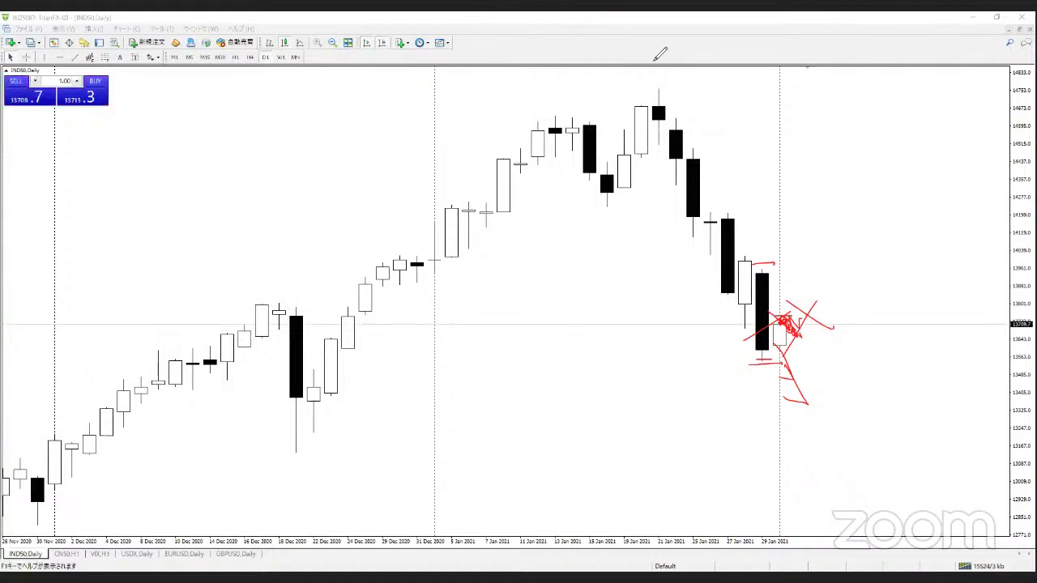
Step: Clear the marks, switch to the hourly chart, and mark the first 1 Feb candle's high and low with outward breakout arrows
click(271, 69)
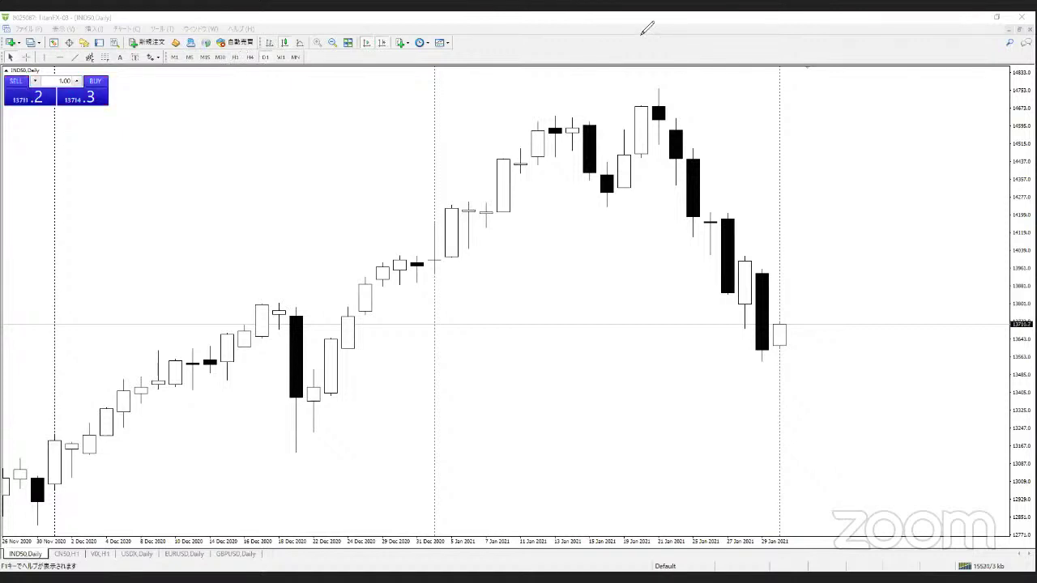
click(235, 58)
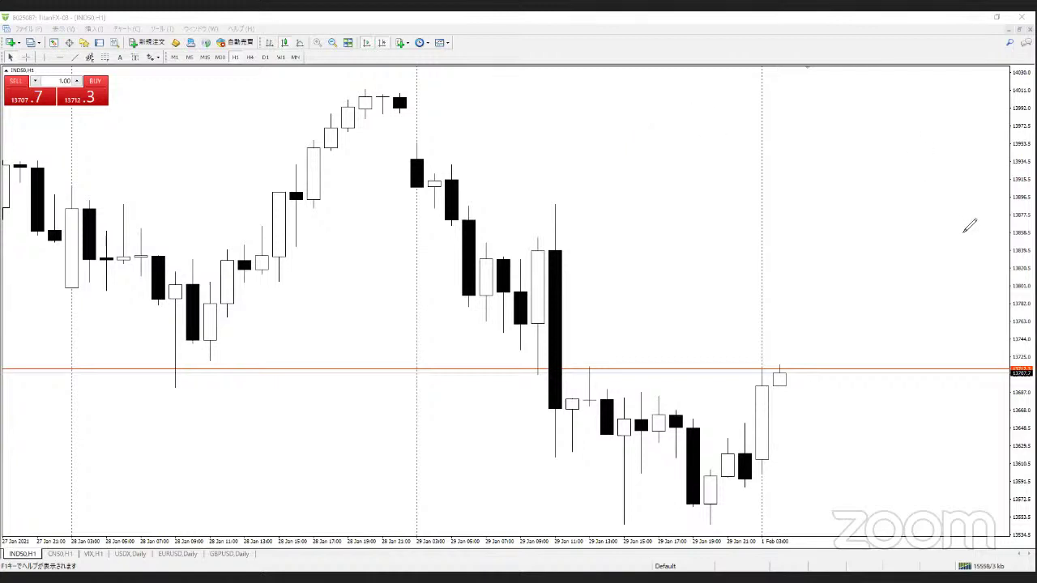
mouse_move(749, 367)
mouse_down()
mouse_move(780, 360)
mouse_move(787, 386)
mouse_up()
drag(754, 345, 782, 343)
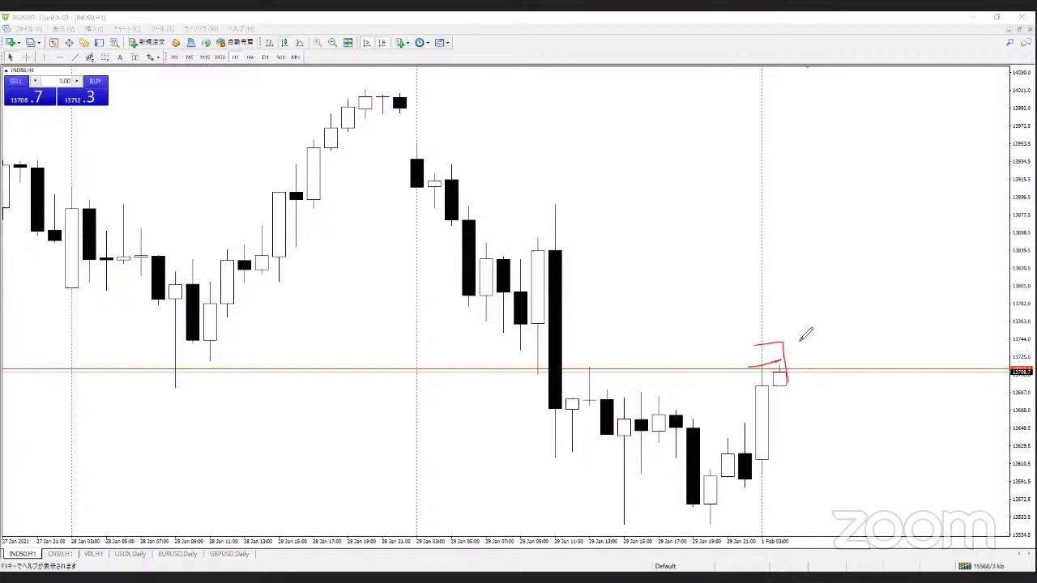
mouse_move(752, 474)
mouse_down()
mouse_move(783, 472)
mouse_move(777, 499)
mouse_up()
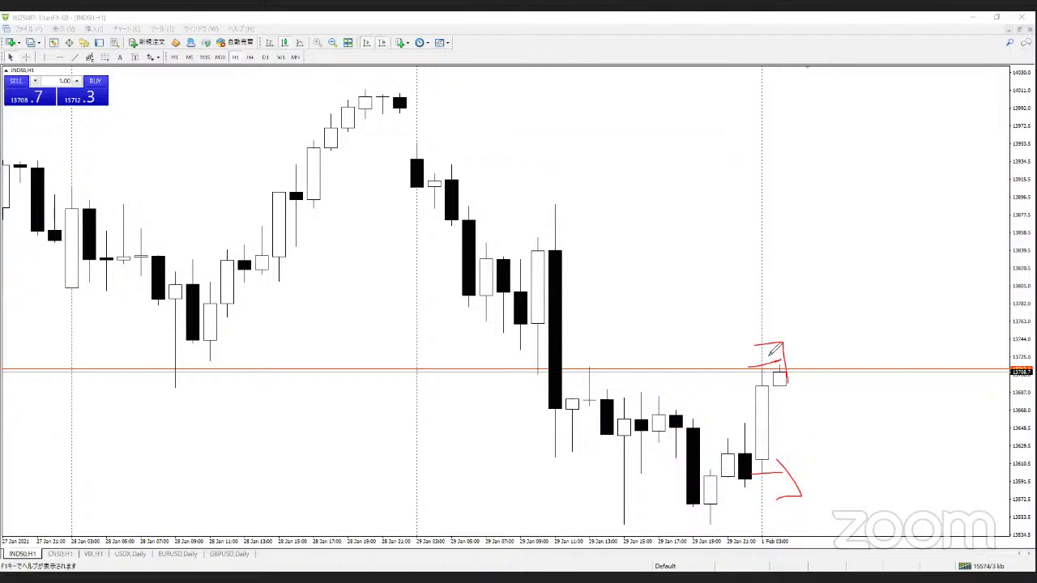